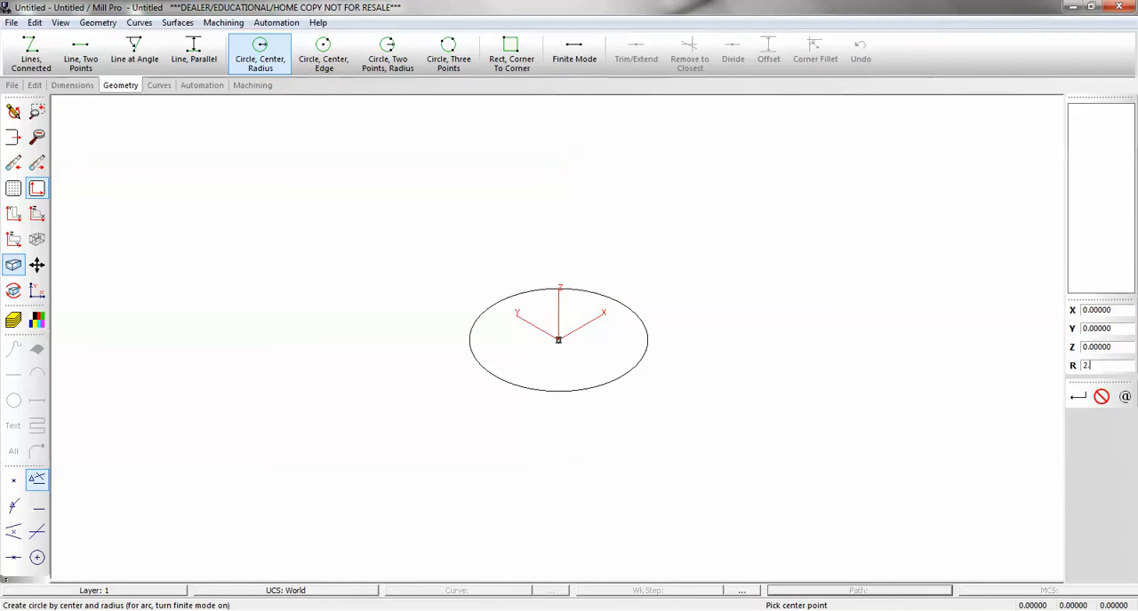
# Draw a circle of radius 2.5 at the origin and two circles of radius 0.75 centred at X 5 and X -5.
pyautogui.press('Return')
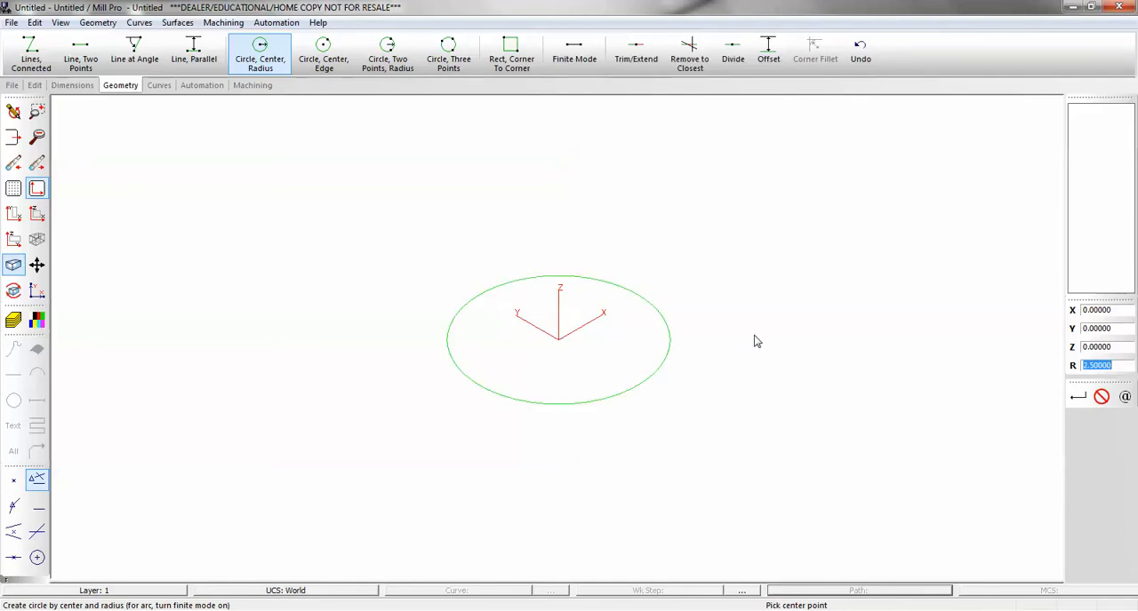
pyautogui.write('.75')
pyautogui.press('Return')
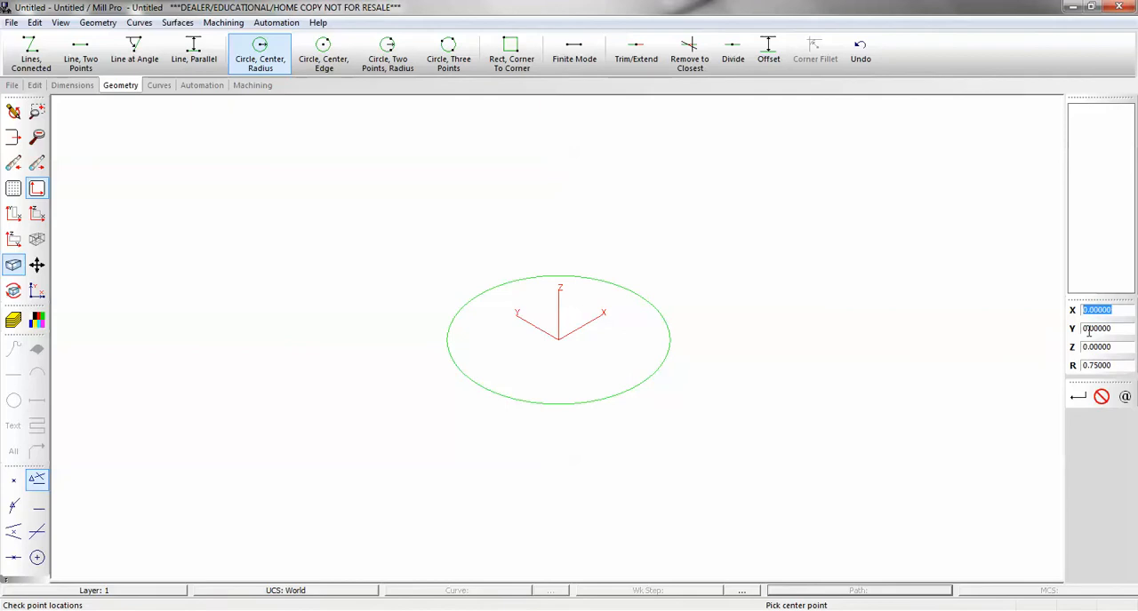
pyautogui.write('5')
pyautogui.click(1077, 396)
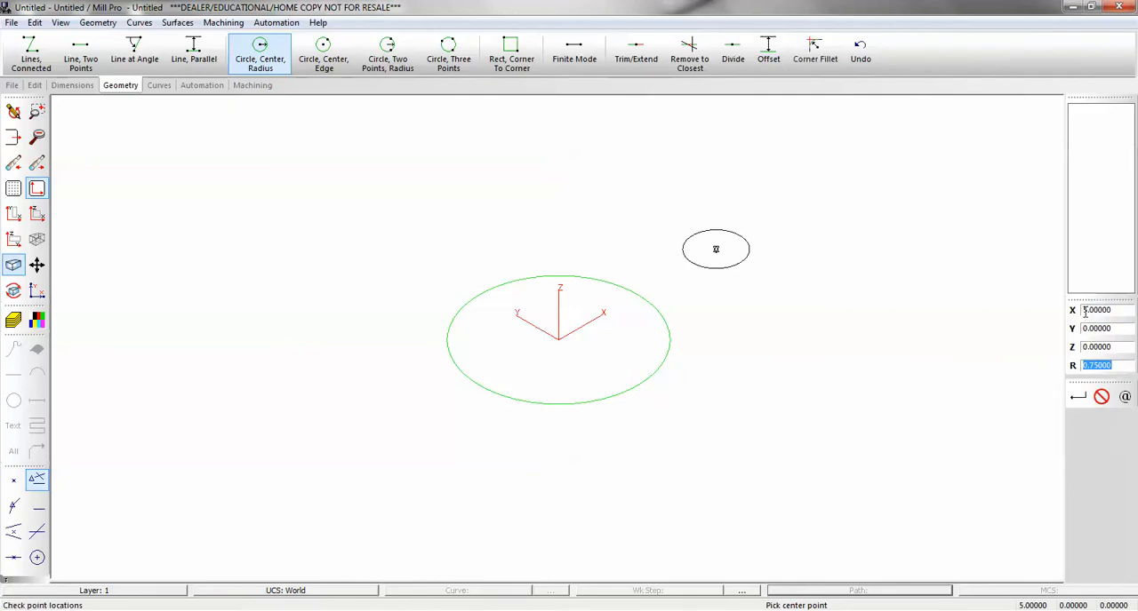
pyautogui.click(1082, 310)
pyautogui.write('-')
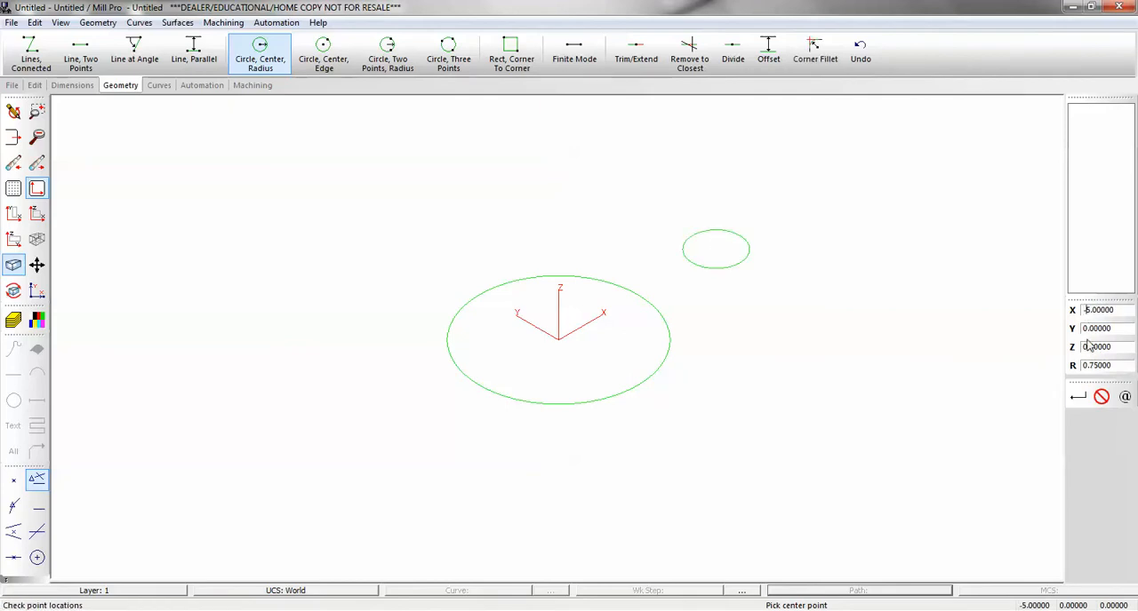
pyautogui.click(1077, 396)
# In the XY view, connect the large circle to both small circles with four finite outer tangent lines.
pyautogui.click(14, 213)
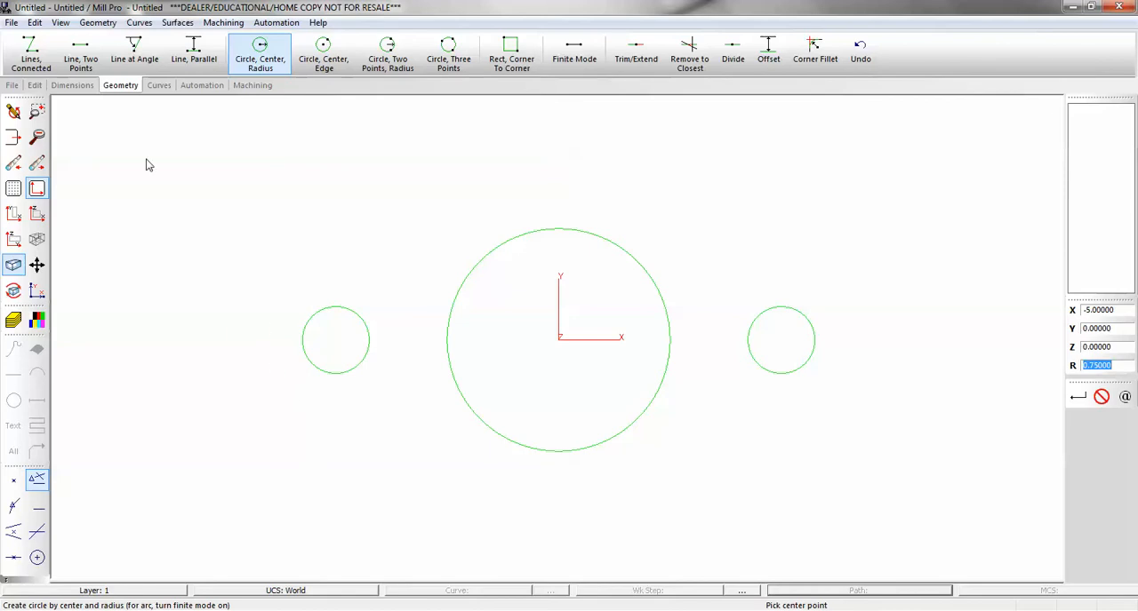
pyautogui.click(101, 60)
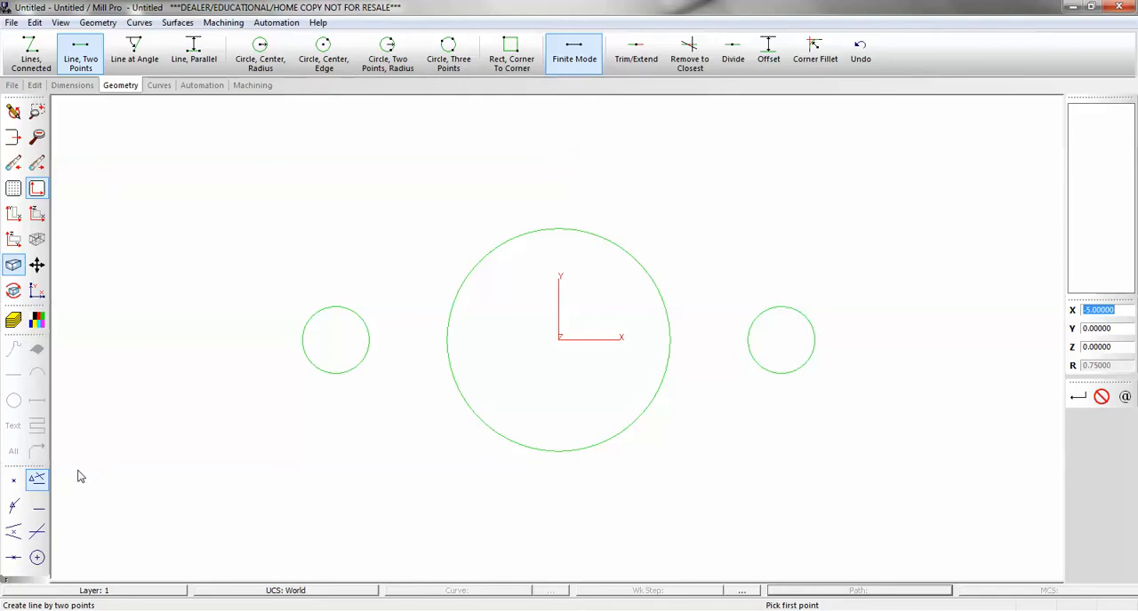
pyautogui.click(6, 583)
pyautogui.click(27, 540)
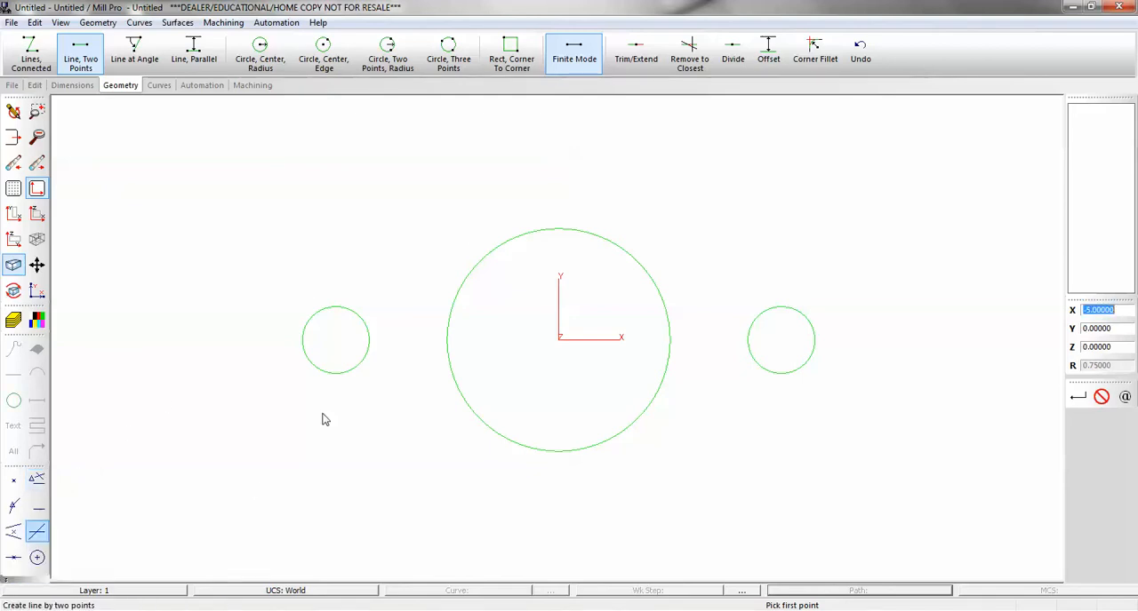
pyautogui.click(368, 307)
pyautogui.click(467, 258)
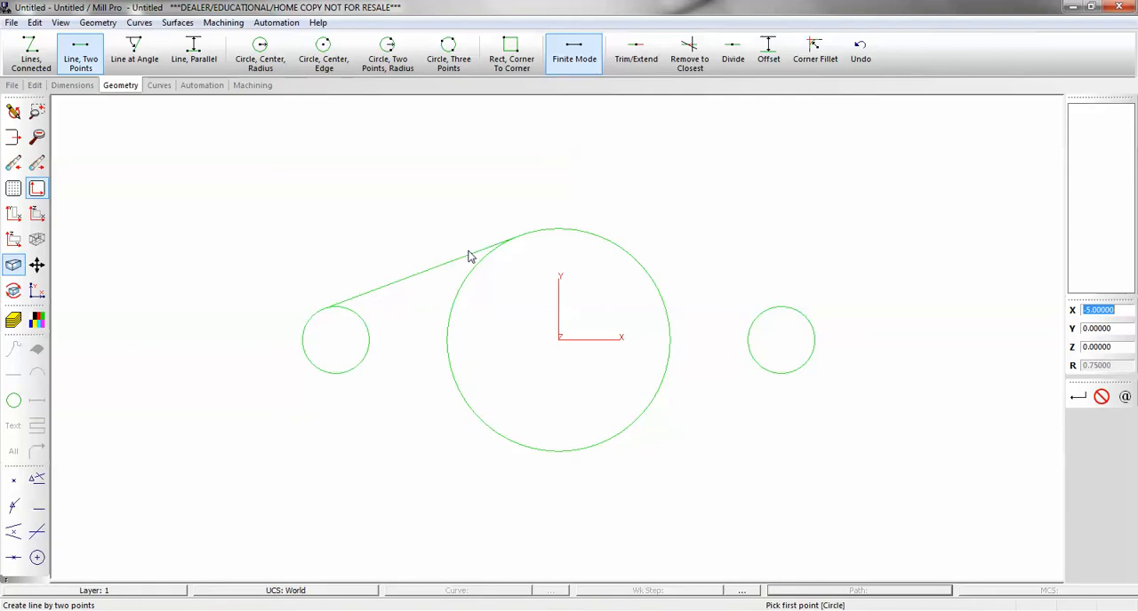
pyautogui.click(645, 253)
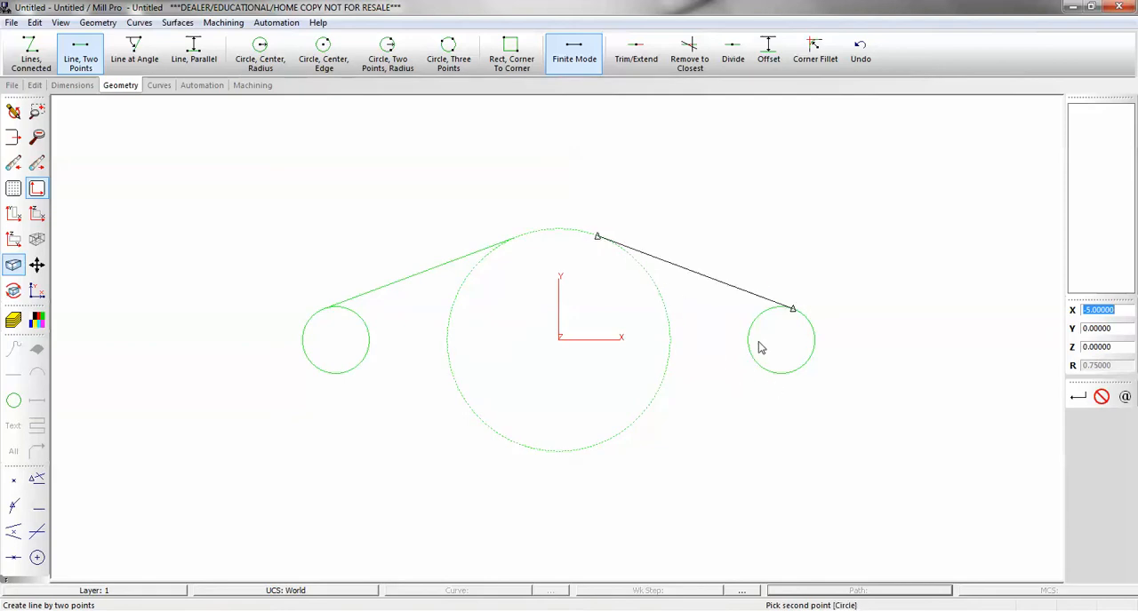
pyautogui.click(761, 311)
pyautogui.click(767, 383)
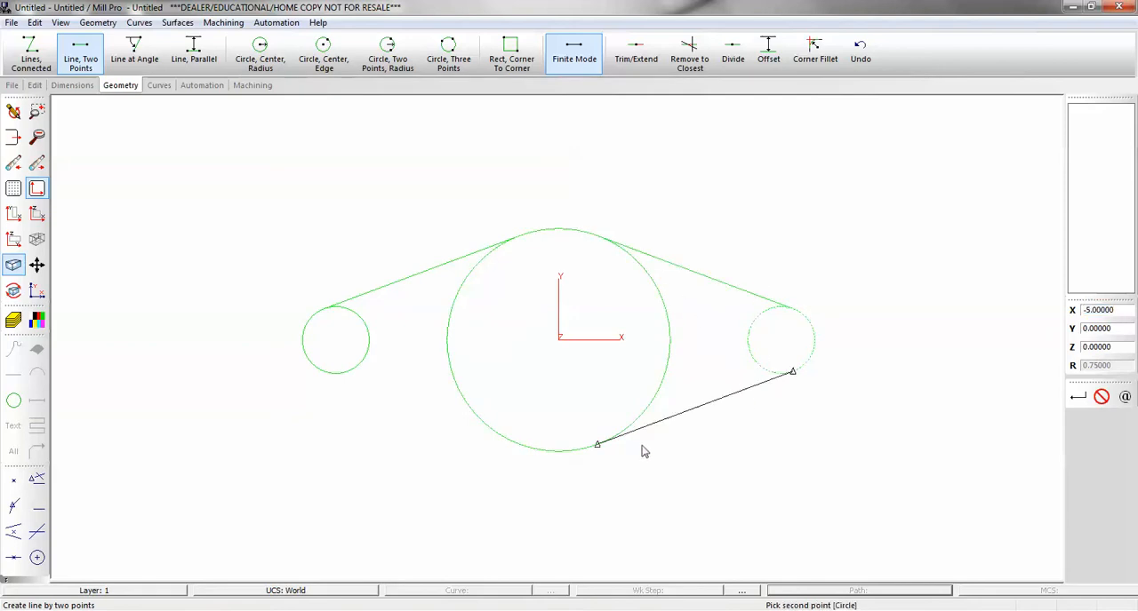
pyautogui.click(622, 452)
pyautogui.click(507, 445)
pyautogui.click(349, 395)
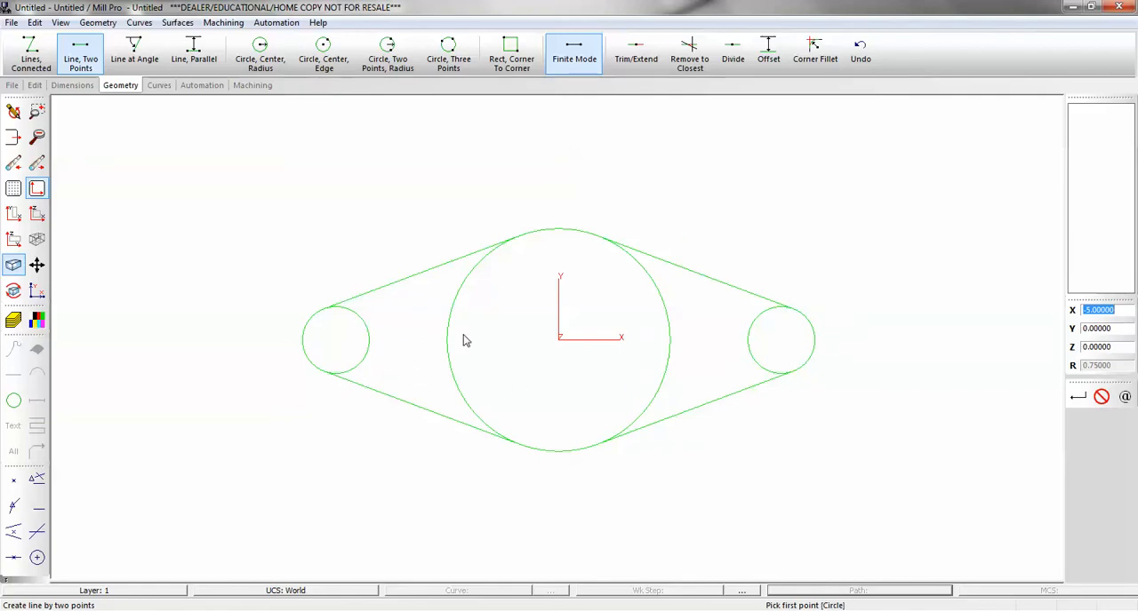
# Remove the inner arcs of all three circles between the tangent lines to leave one closed outline.
pyautogui.click(694, 49)
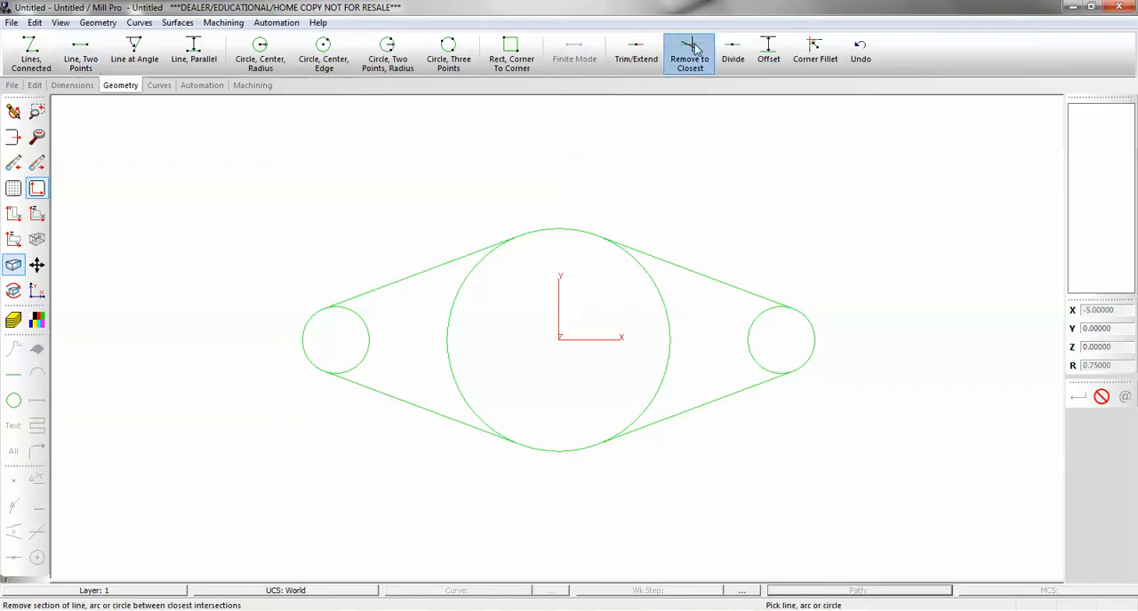
pyautogui.click(370, 348)
pyautogui.click(440, 348)
pyautogui.click(662, 338)
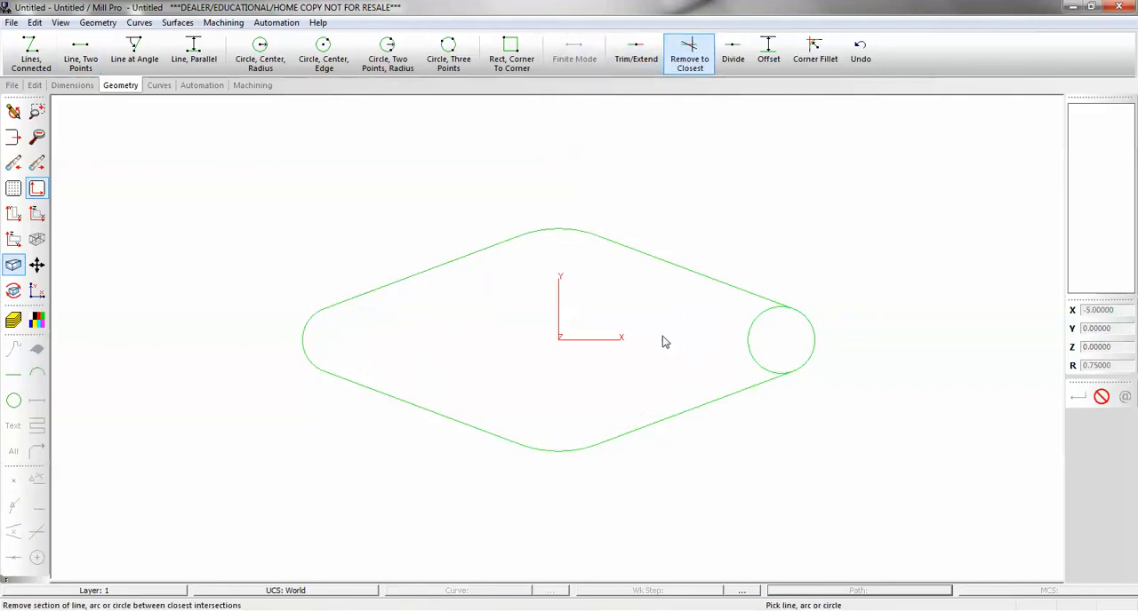
pyautogui.click(738, 346)
# Draw a sharp-cornered rectangle around the outline from grid point X -7, Y 3.25 to X 6.5, Y -3.25, with corner radius 0.
pyautogui.click(511, 52)
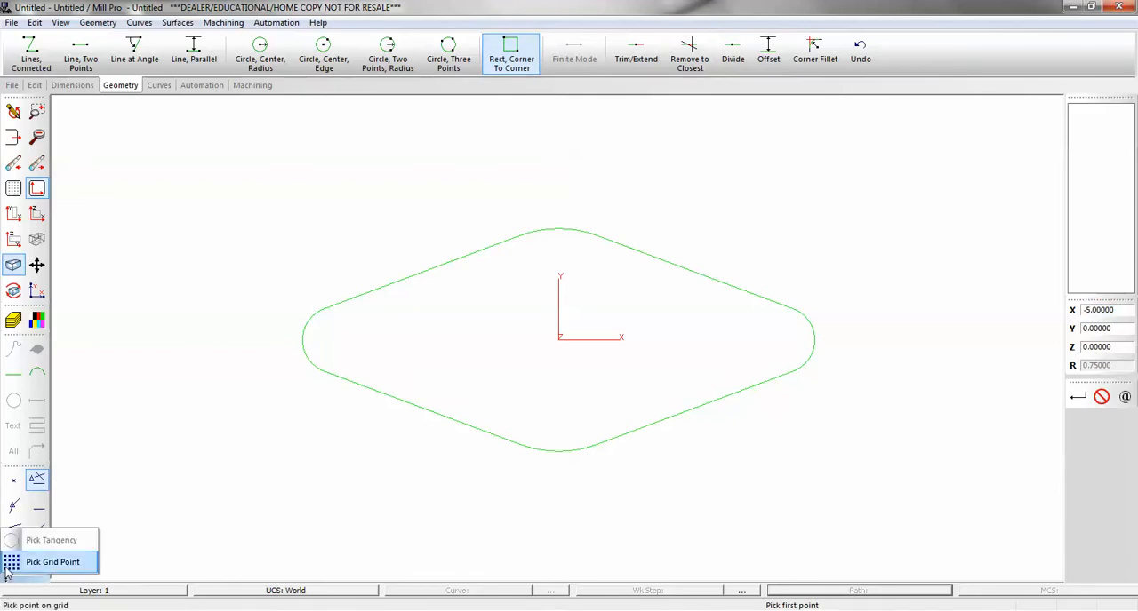
pyautogui.click(36, 532)
pyautogui.click(246, 196)
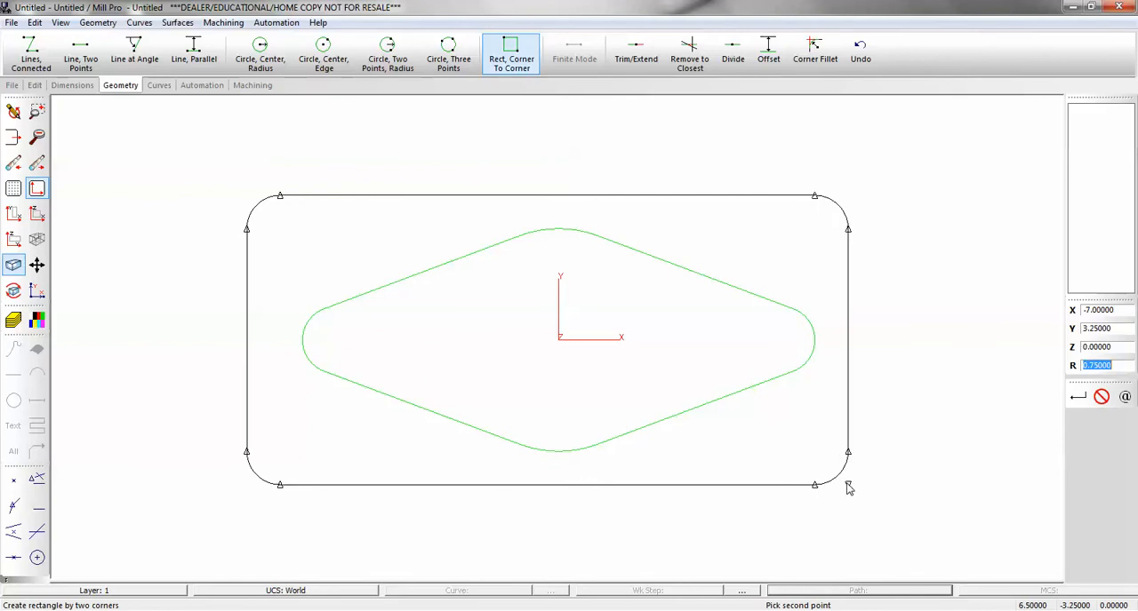
pyautogui.write('0')
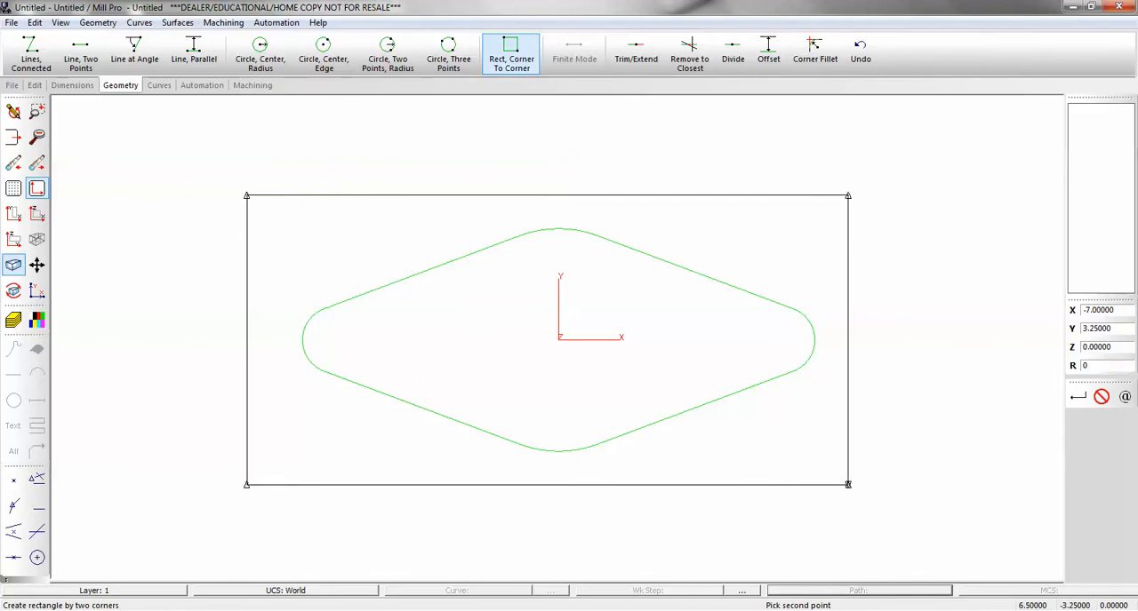
pyautogui.click(847, 484)
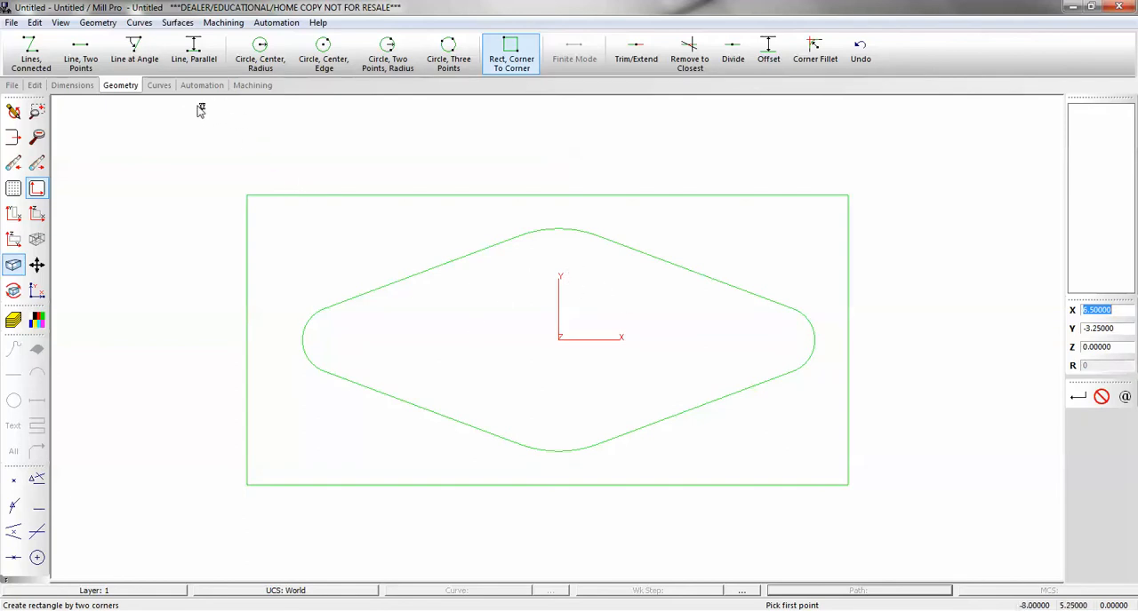
# Create a line through the origin at 60 degrees to the X-axis and a second at 60 degrees to the first.
pyautogui.click(136, 51)
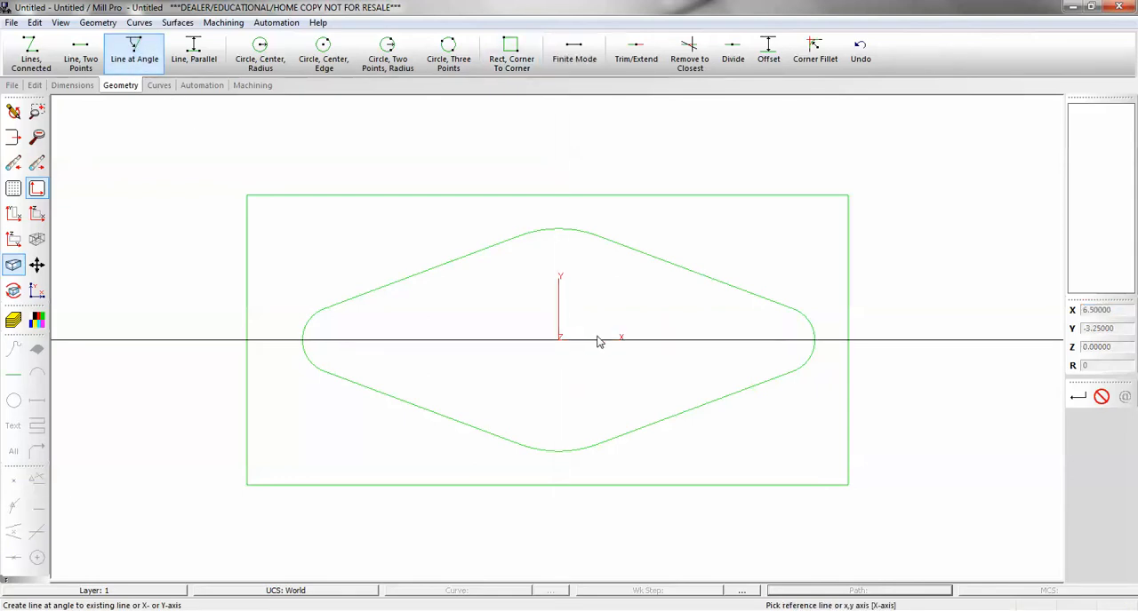
pyautogui.click(597, 342)
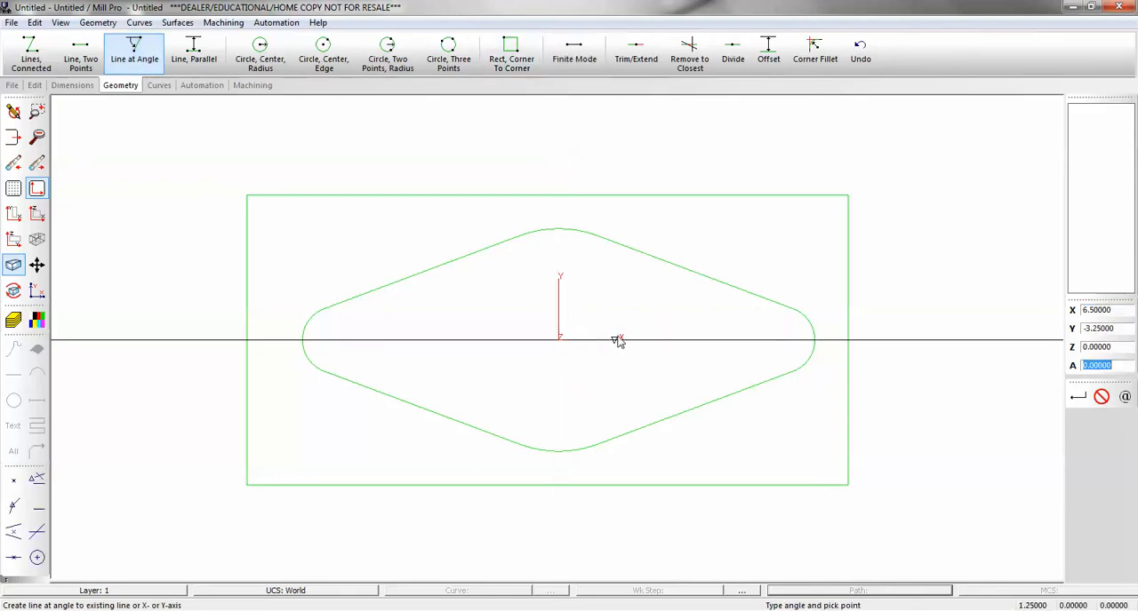
pyautogui.write('60')
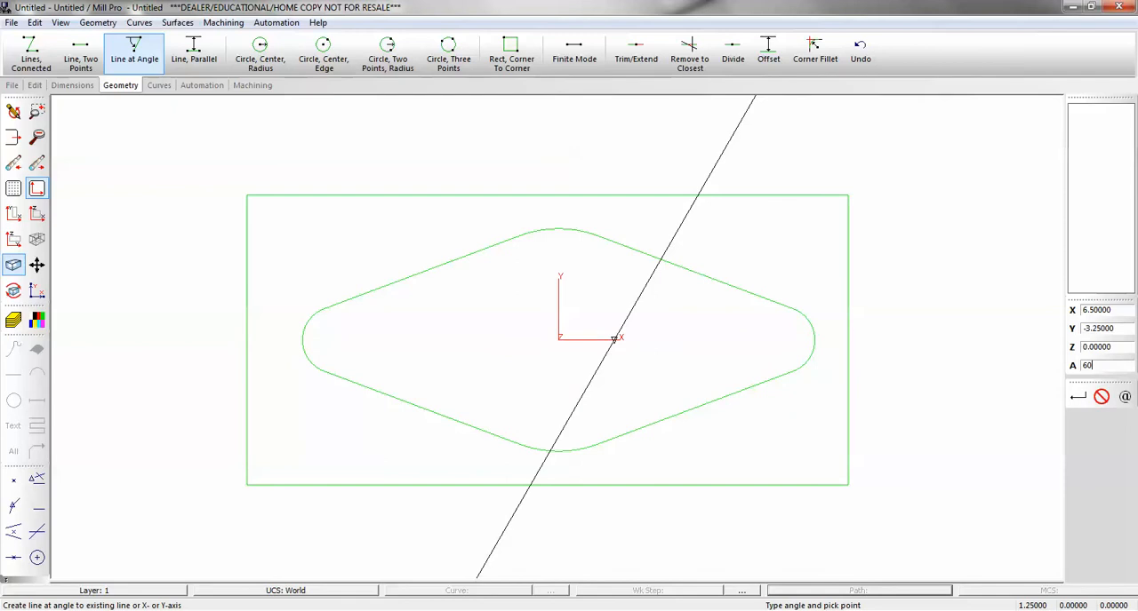
pyautogui.click(560, 339)
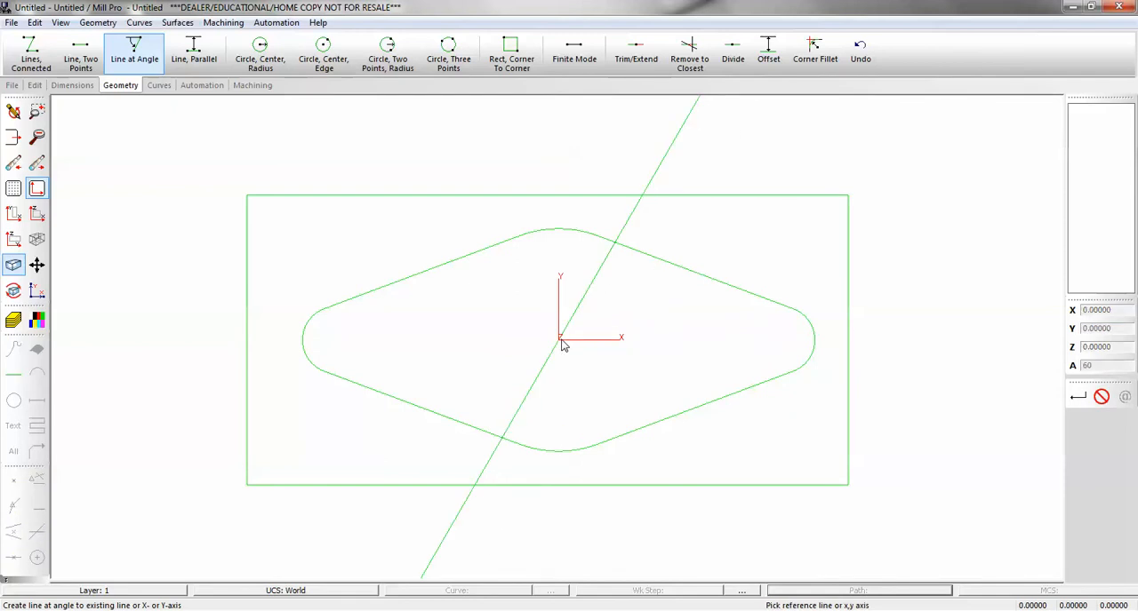
pyautogui.click(594, 280)
pyautogui.click(560, 340)
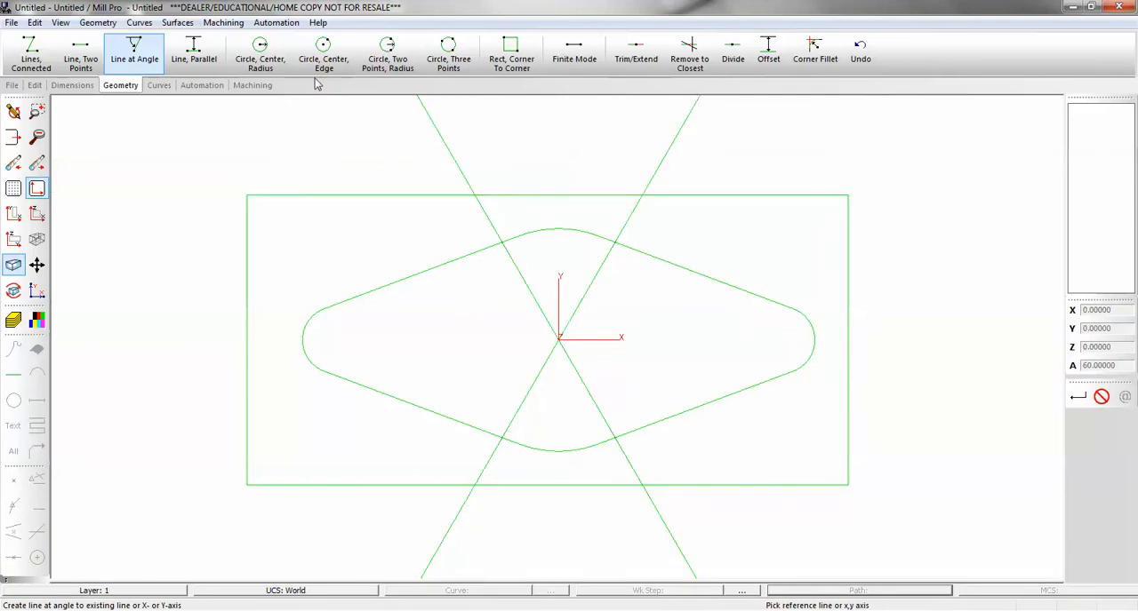
# Draw a circle of radius 1.5 at the origin and offset it by 0.25 both inward and outward.
pyautogui.click(260, 53)
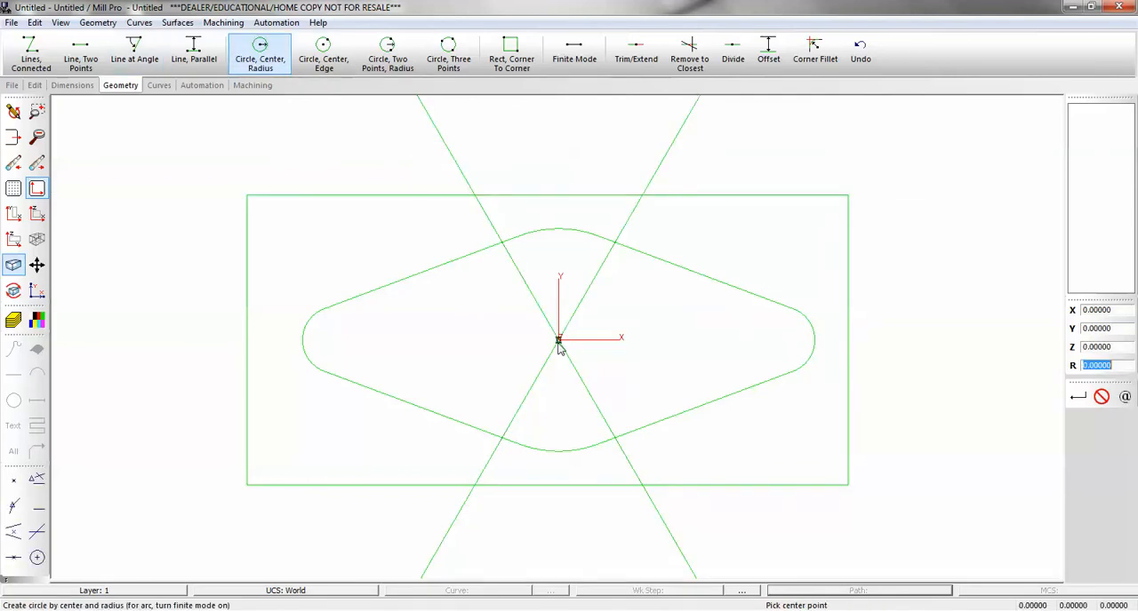
pyautogui.write('1.5')
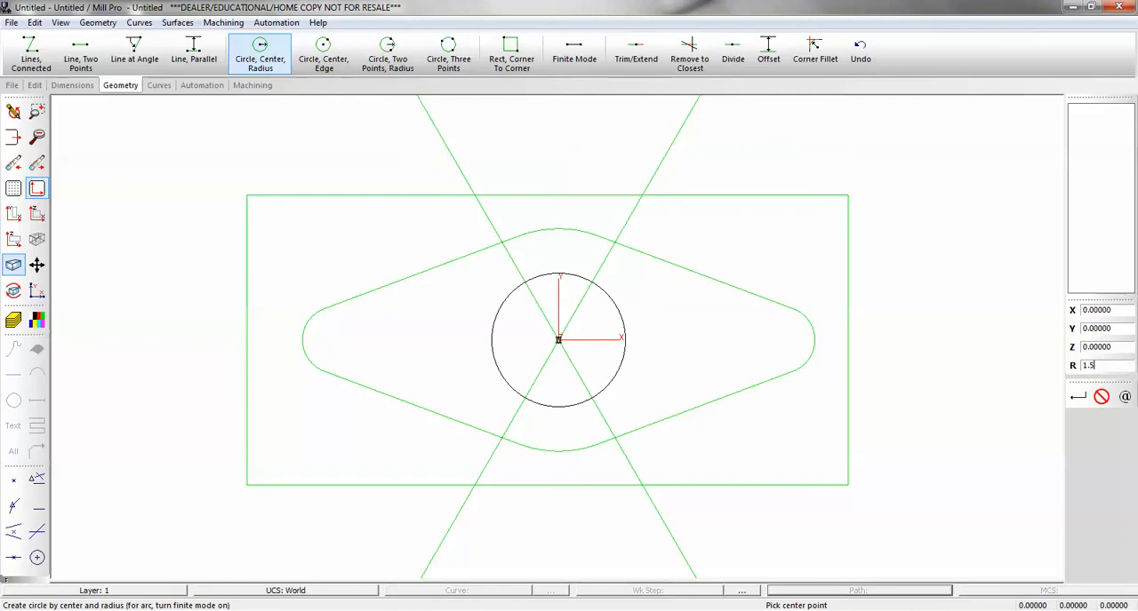
pyautogui.click(558, 340)
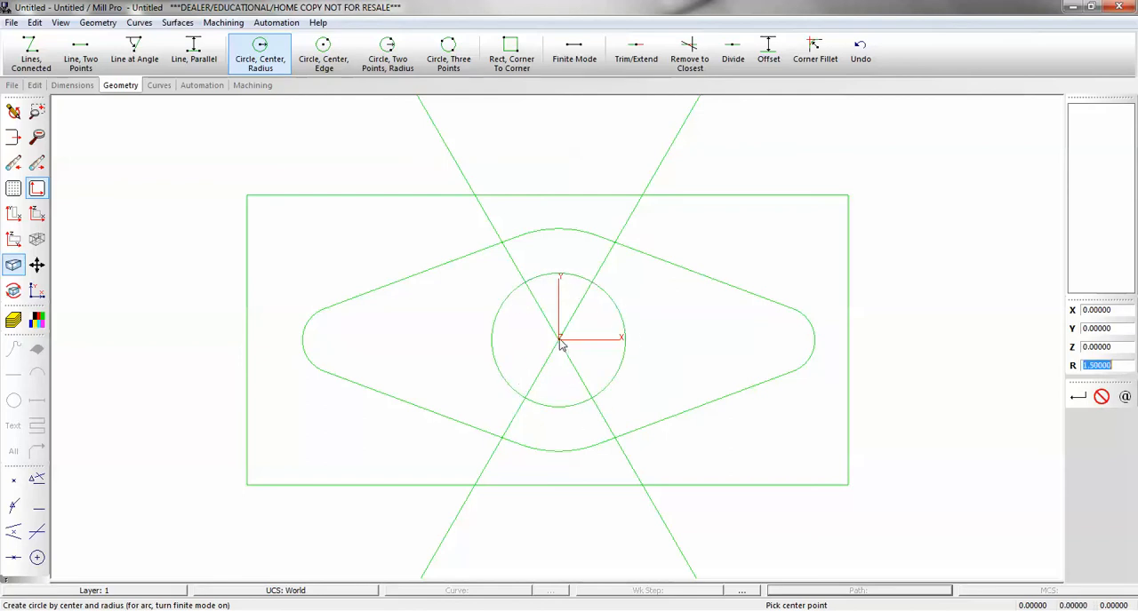
pyautogui.click(770, 53)
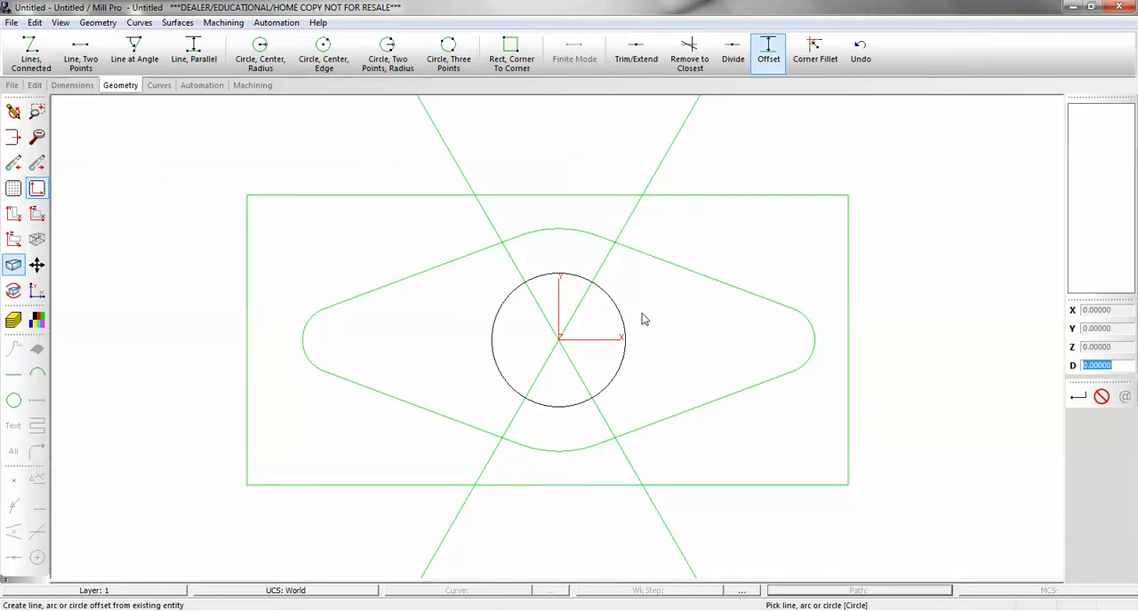
pyautogui.write('.25')
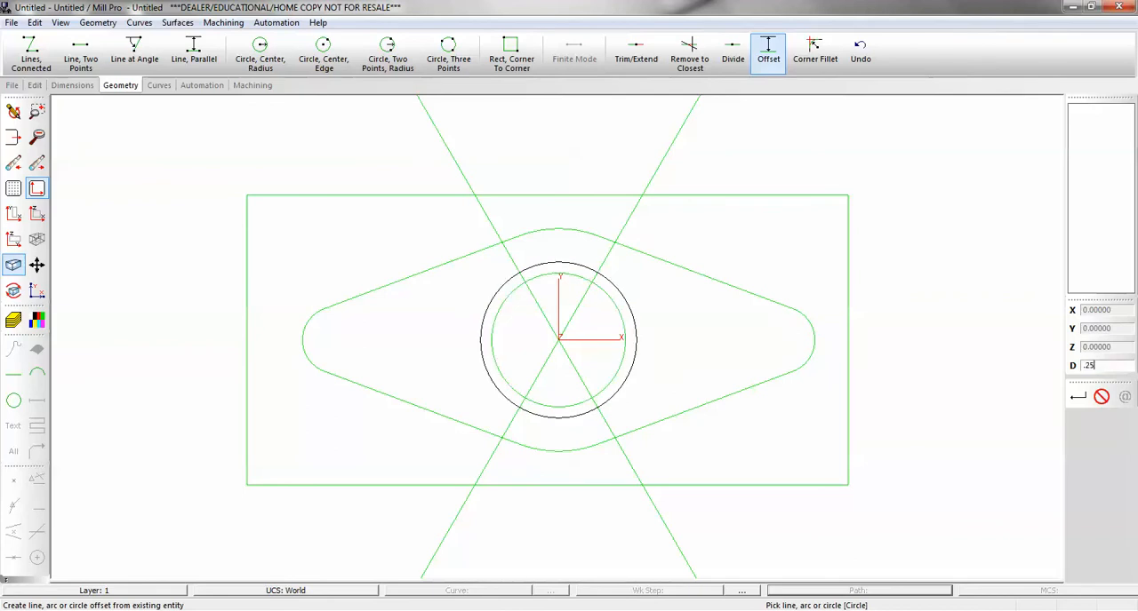
pyautogui.click(613, 327)
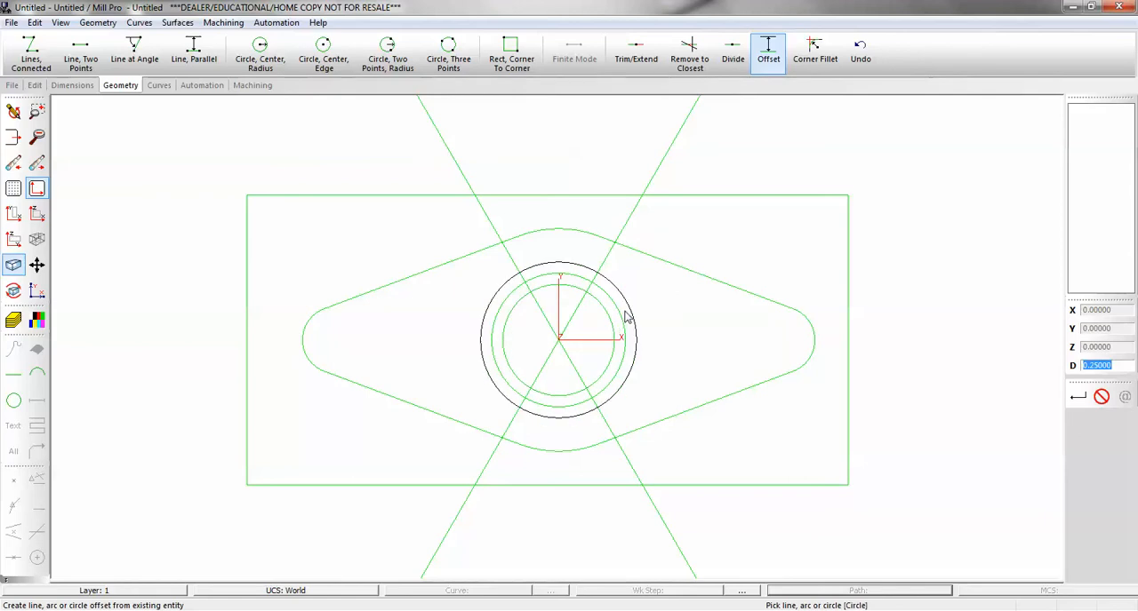
pyautogui.click(574, 240)
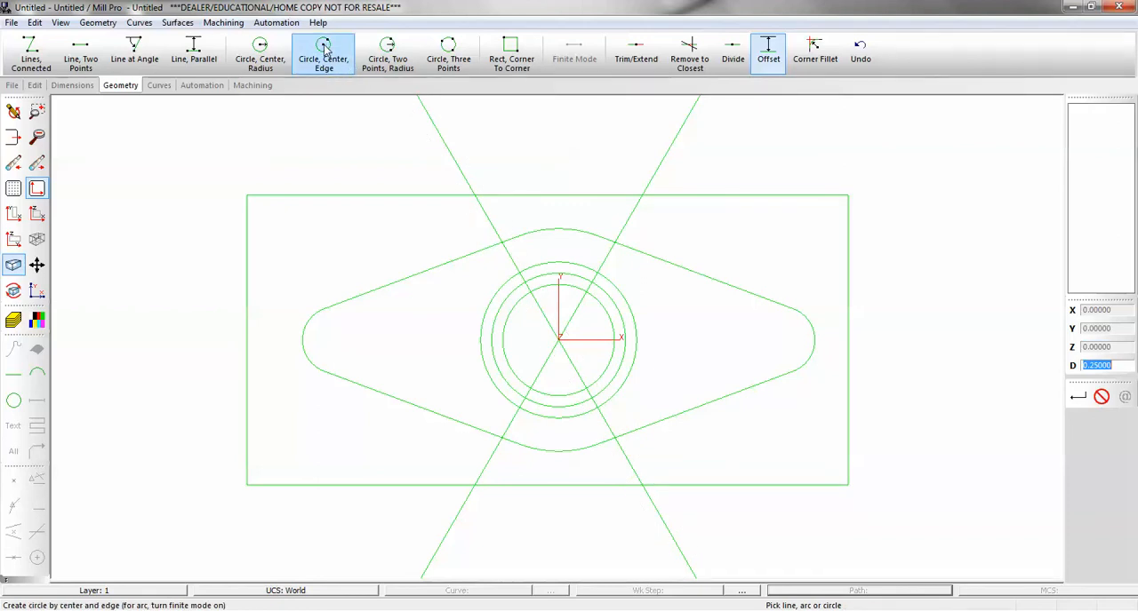
# Draw two small circles centred where the angled lines cross the upper middle circle, each reaching the neighbouring offset circle.
pyautogui.click(327, 74)
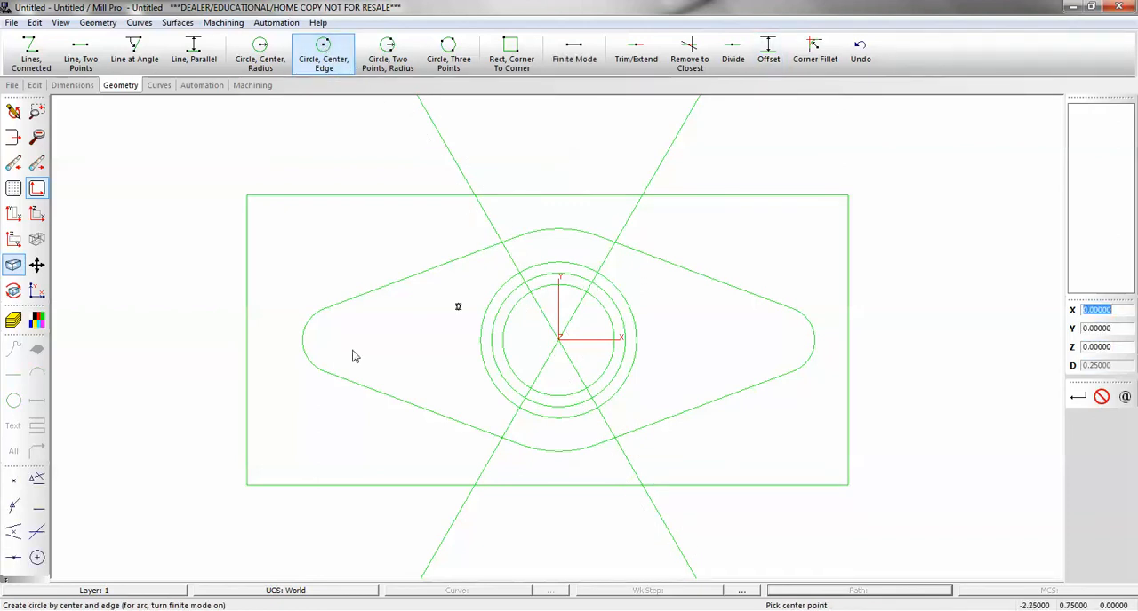
pyautogui.click(36, 478)
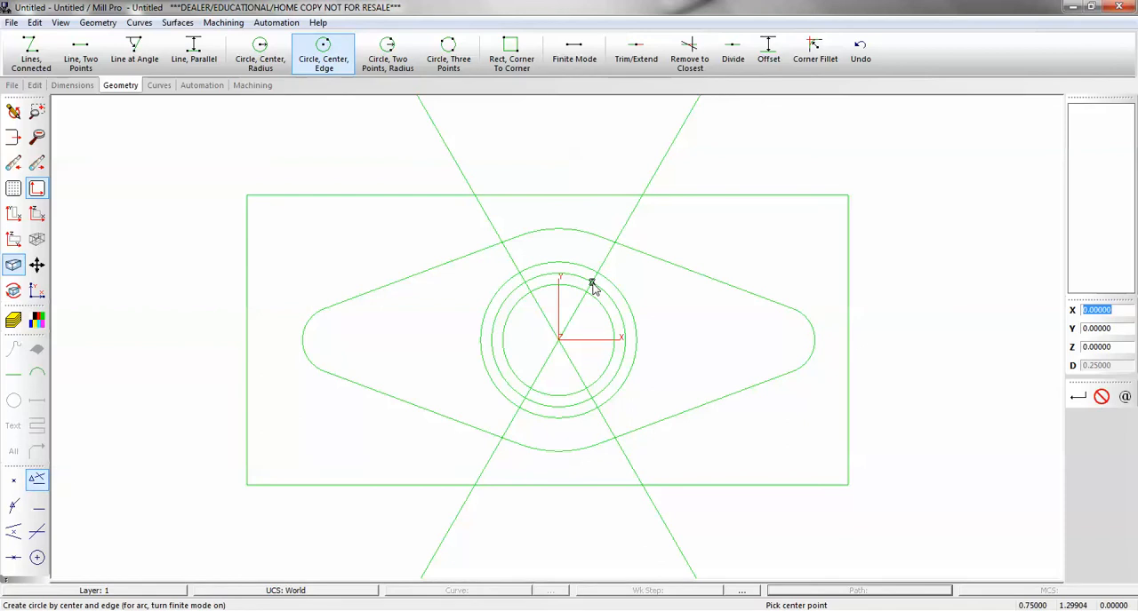
pyautogui.click(523, 283)
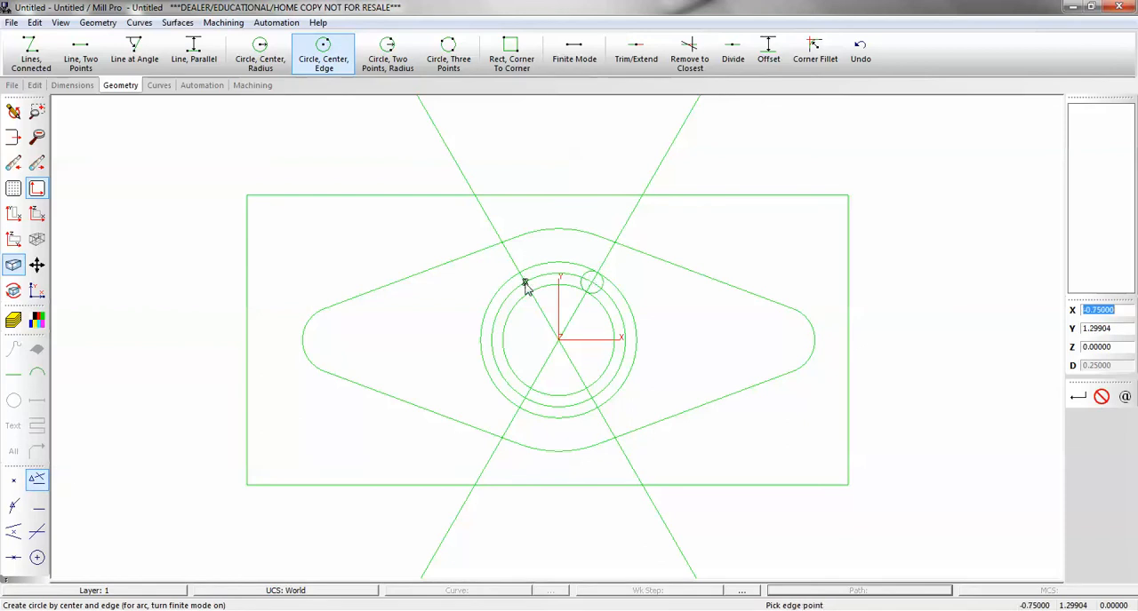
pyautogui.click(519, 274)
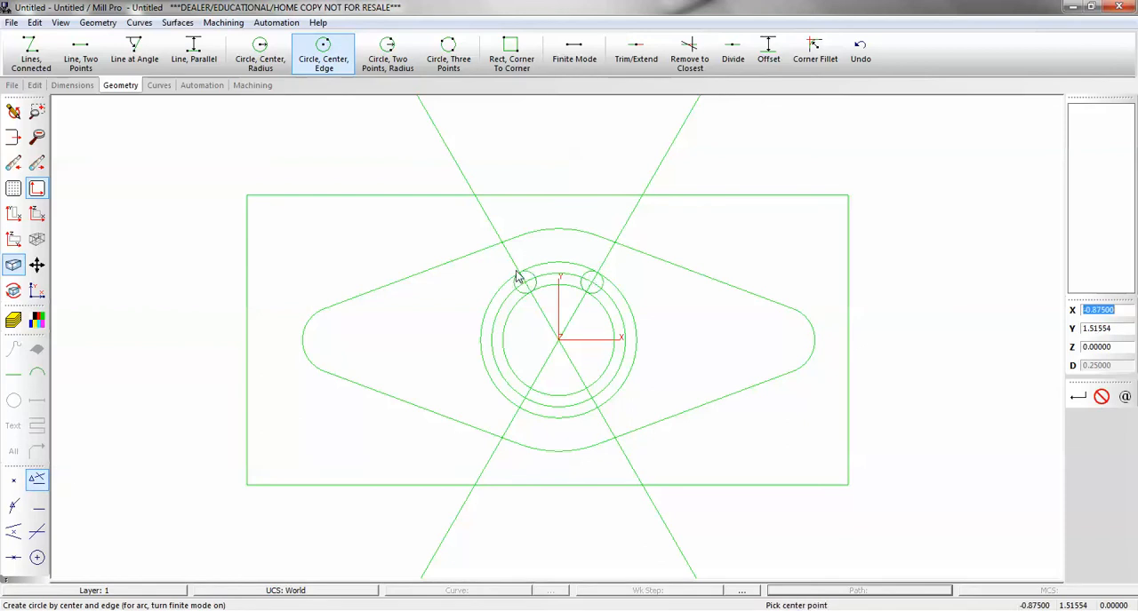
# Delete the two angled construction lines and the middle circle of the central ring.
pyautogui.click(34, 85)
pyautogui.click(94, 52)
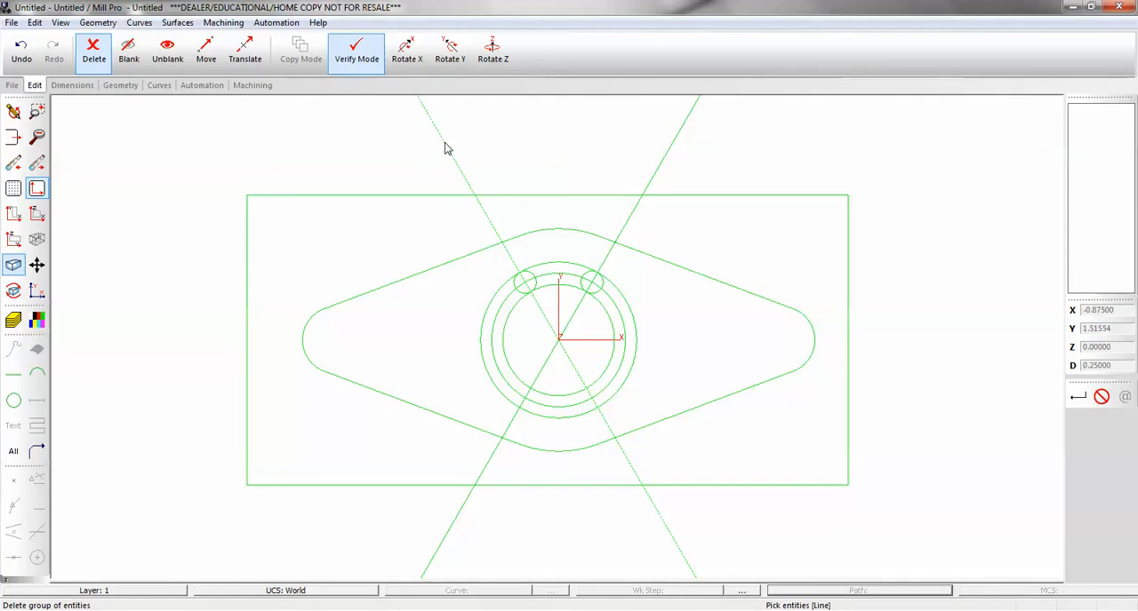
pyautogui.click(662, 163)
pyautogui.click(619, 320)
pyautogui.press('Return')
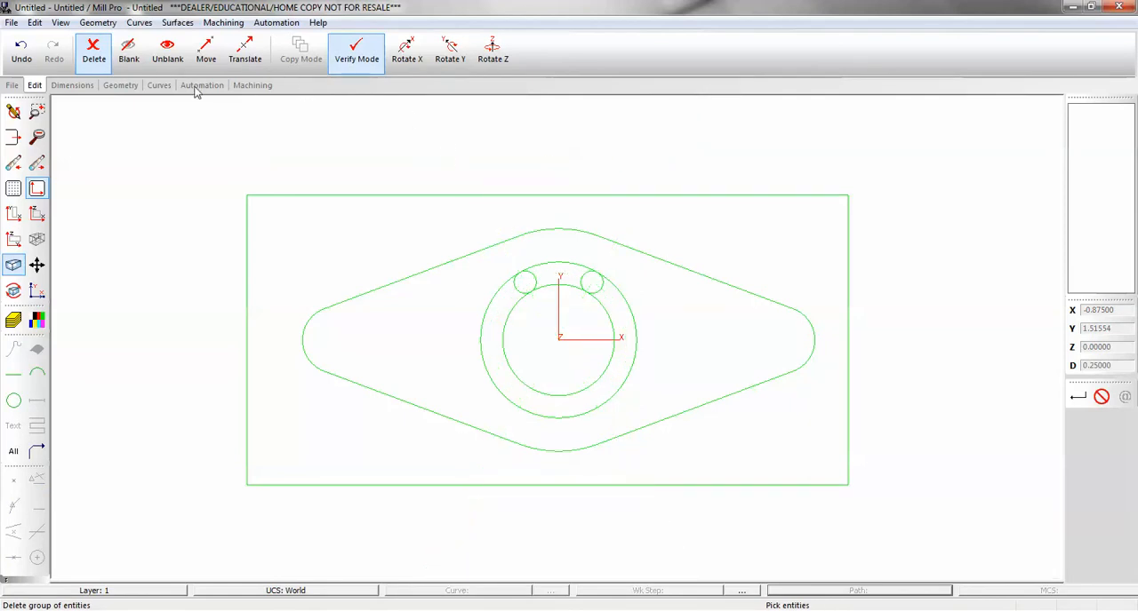
# Trim the two ring circles and both small circles to the closest intersections, leaving one closed arc slot above the origin.
pyautogui.click(120, 84)
pyautogui.click(689, 53)
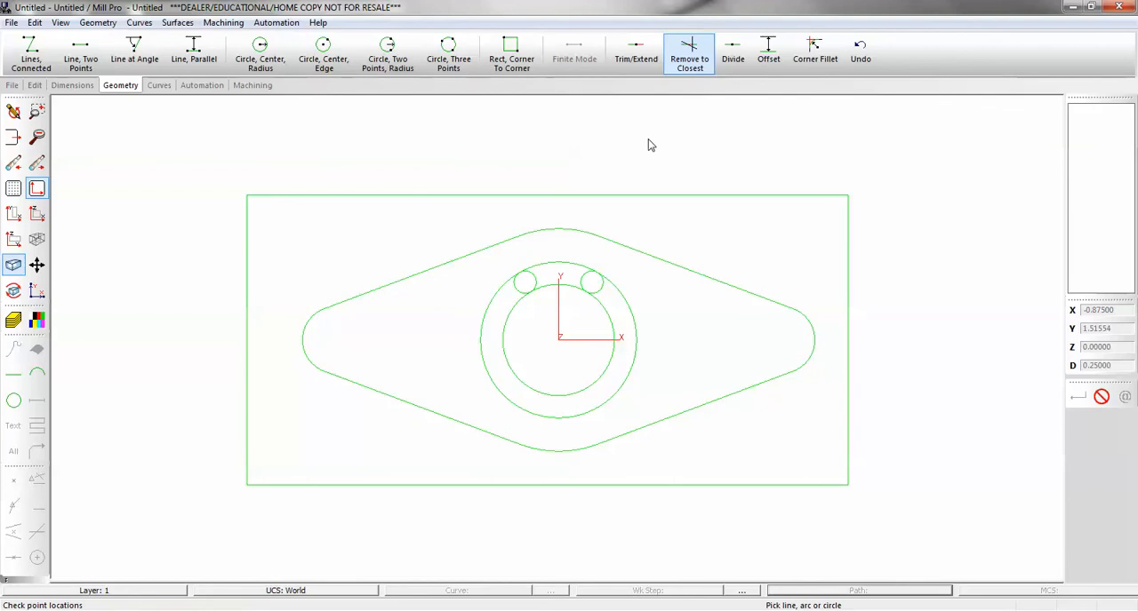
pyautogui.click(609, 311)
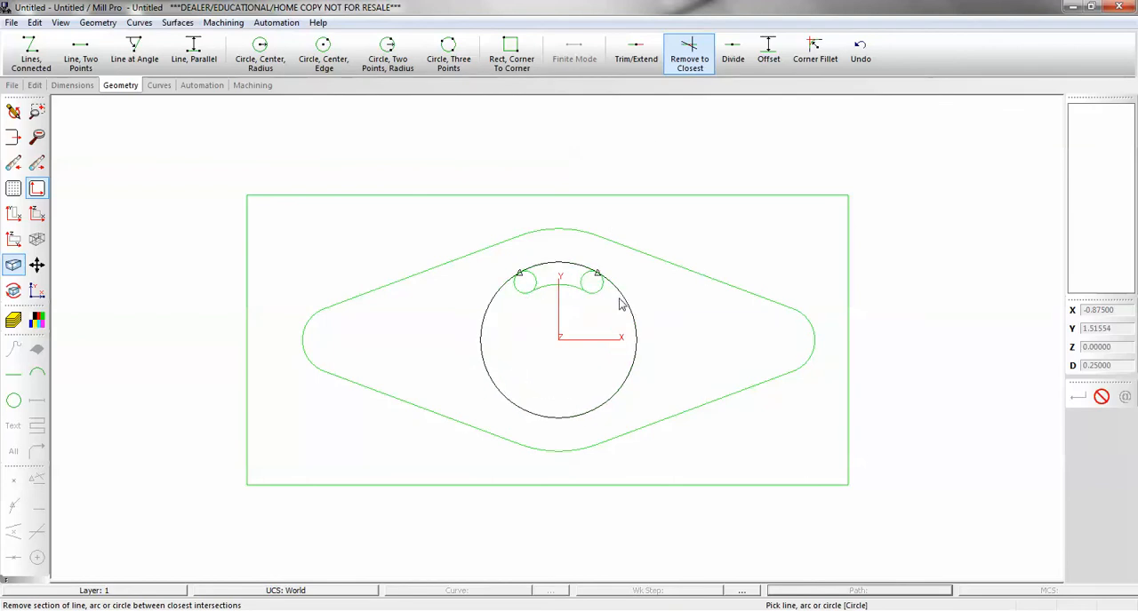
pyautogui.click(620, 305)
pyautogui.click(588, 282)
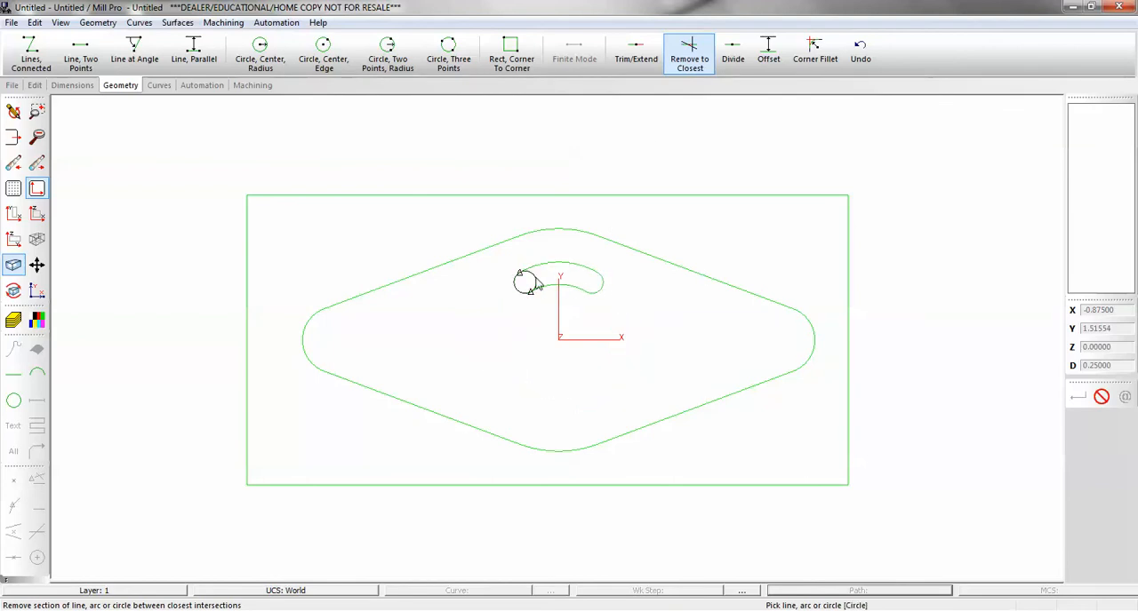
pyautogui.click(522, 279)
# Set up a rotation about the Z axis with its centre at X 0, Y 0 and an angle of 90 degrees.
pyautogui.click(34, 84)
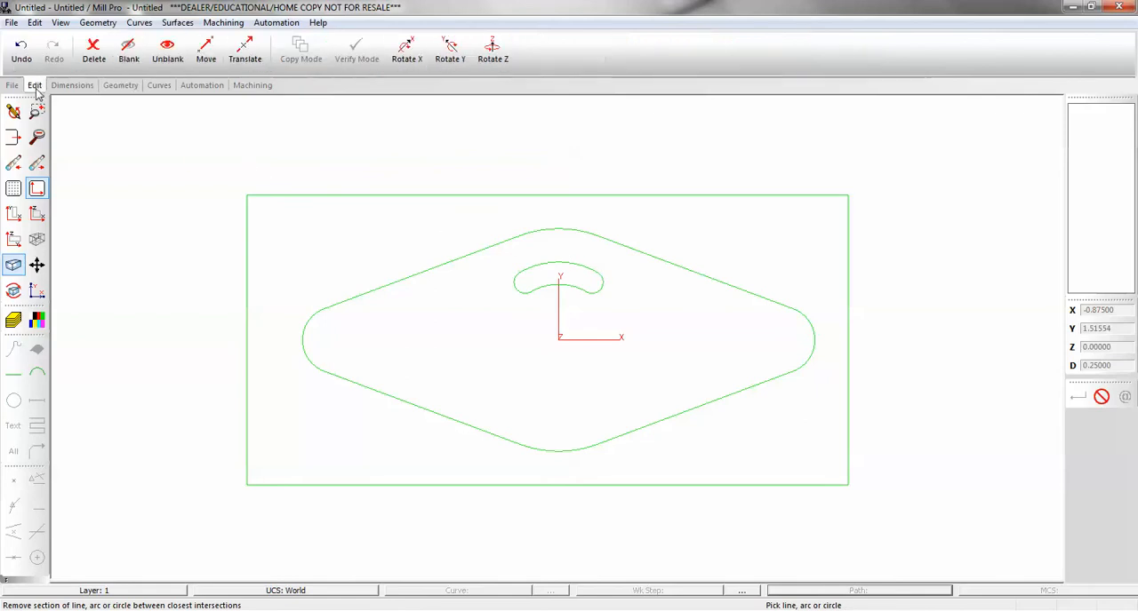
pyautogui.click(492, 52)
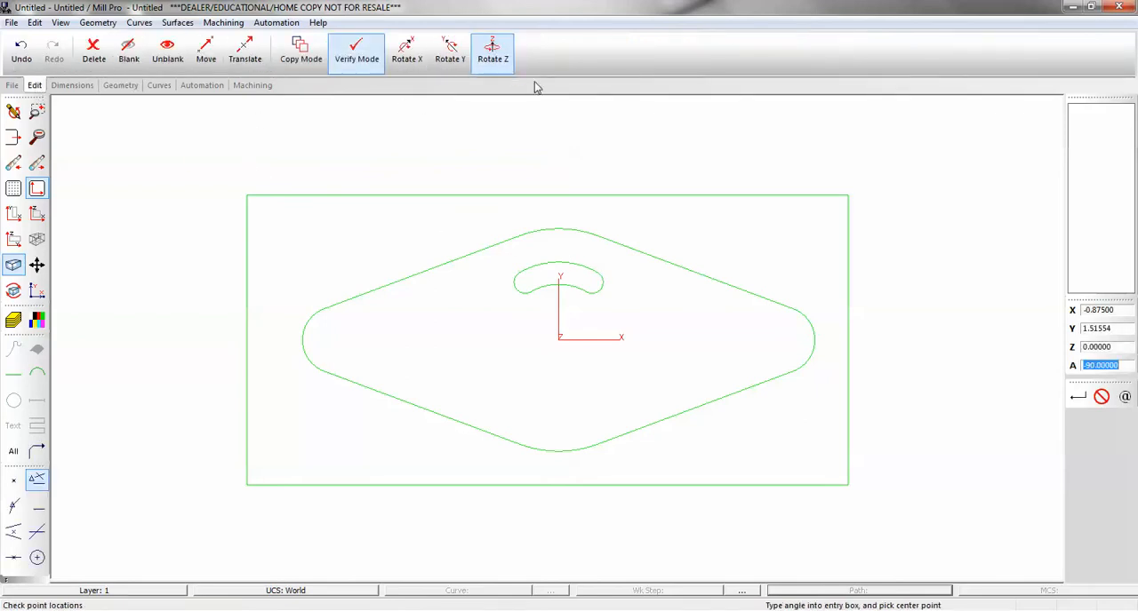
pyautogui.moveTo(1125, 309); pyautogui.dragTo(1036, 312)
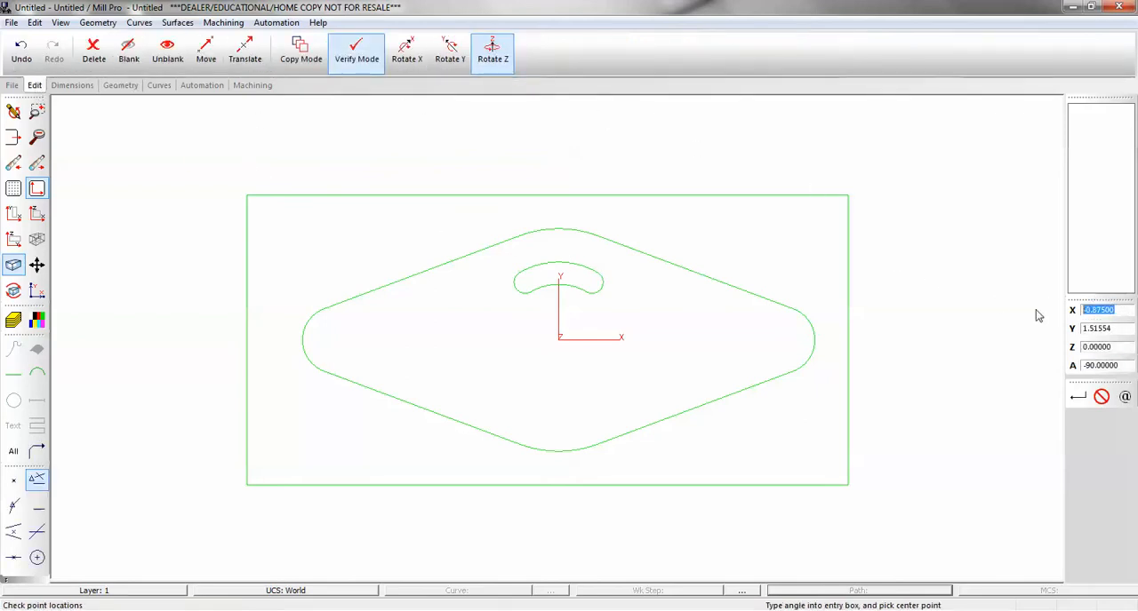
pyautogui.write('0')
pyautogui.press('Tab')
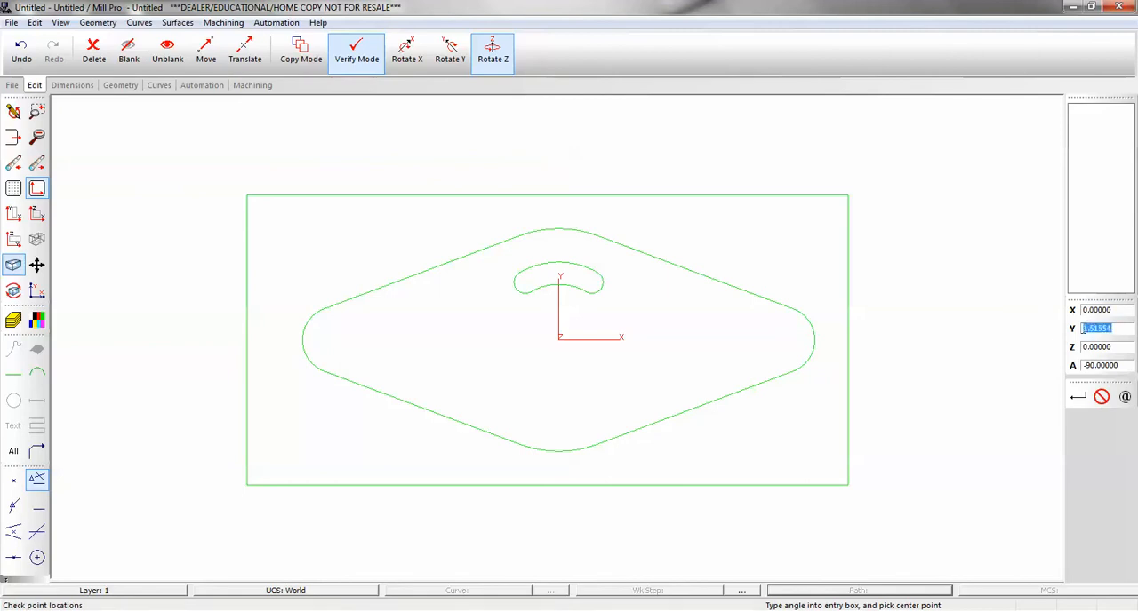
pyautogui.write('0')
pyautogui.click(1086, 365)
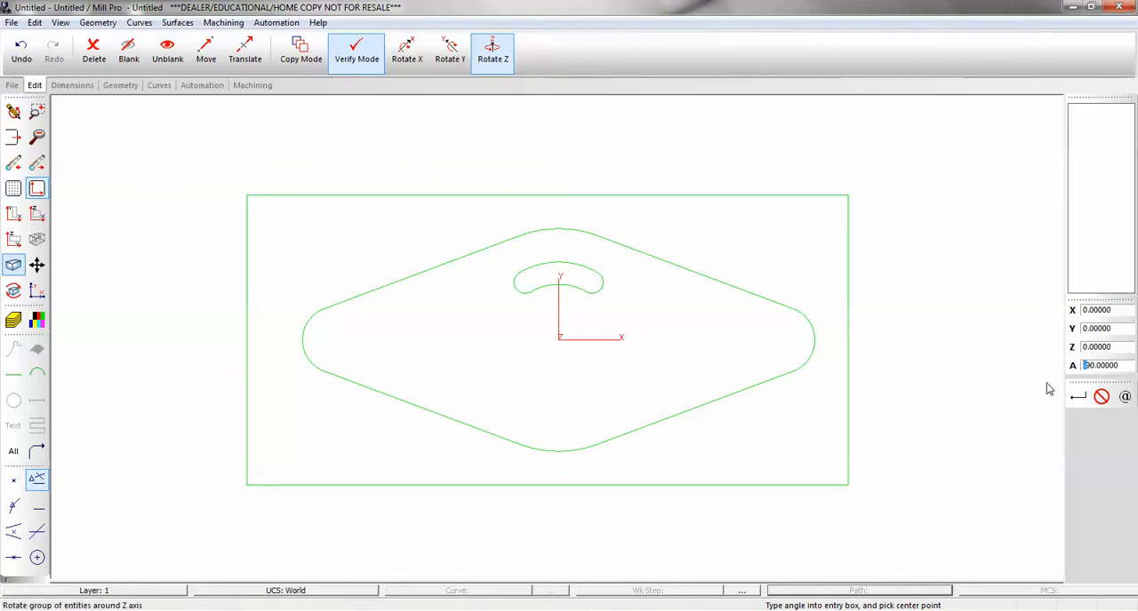
pyautogui.press('BackSpace')
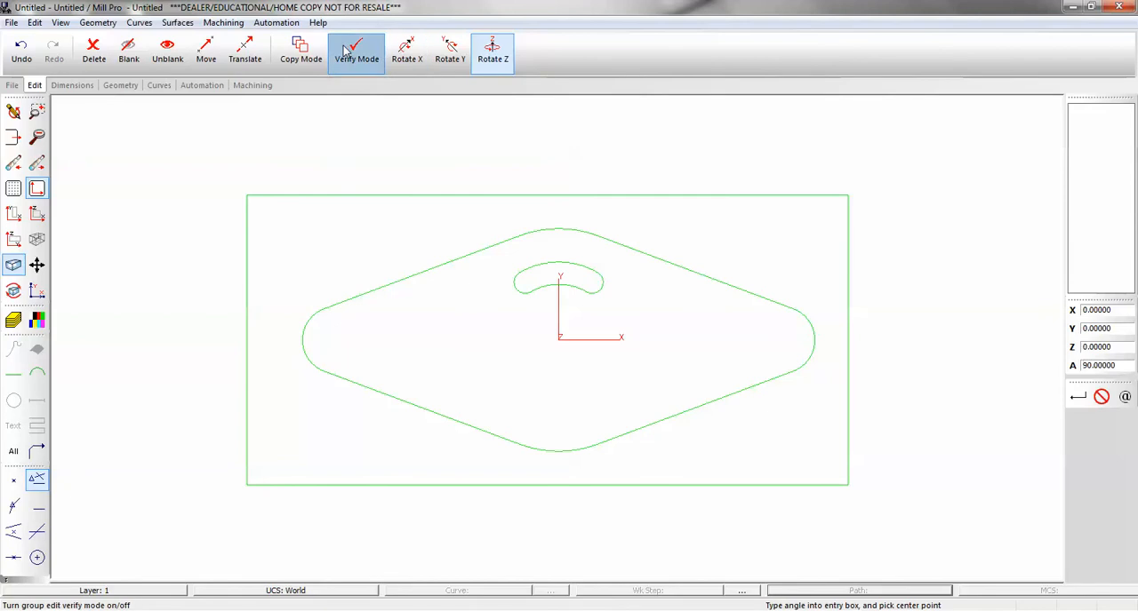
# Rotate copies of the arc slot about the origin to make four slots spaced 90 degrees apart.
pyautogui.click(301, 52)
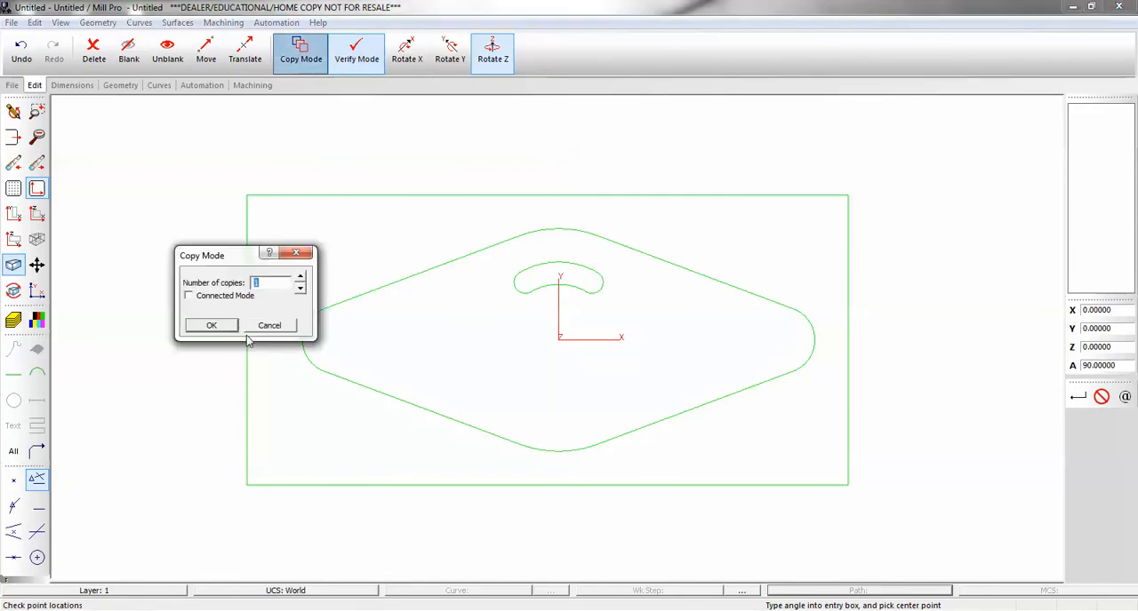
pyautogui.click(222, 329)
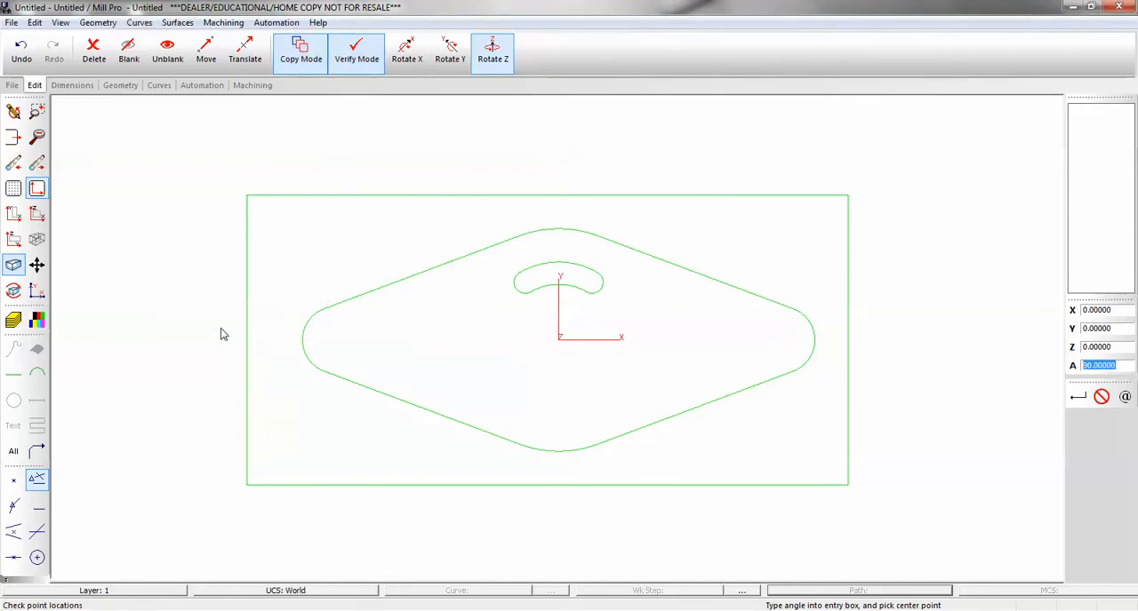
pyautogui.click(560, 346)
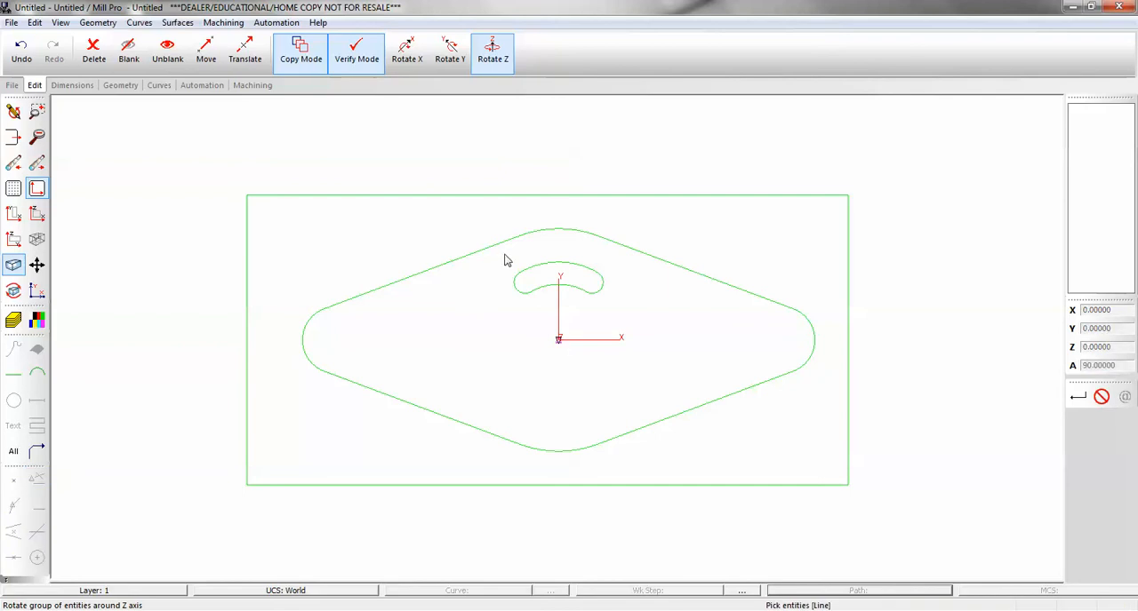
pyautogui.moveTo(499, 253); pyautogui.dragTo(613, 308)
pyautogui.click(613, 308)
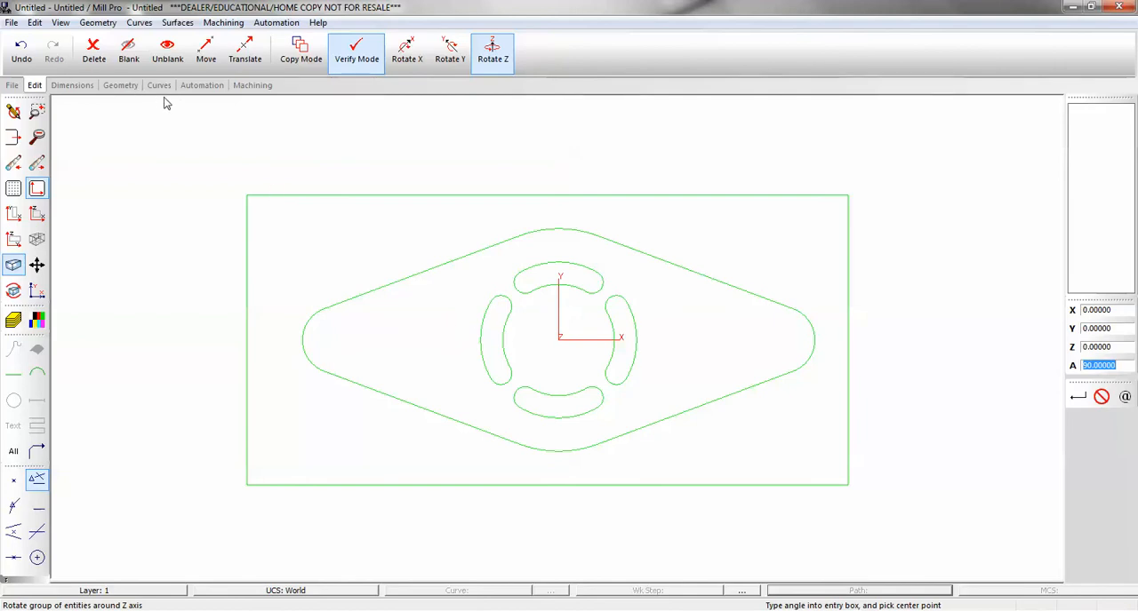
# Draw two circles of radius 0.25 centred on the outline's left and right end arcs.
pyautogui.click(121, 86)
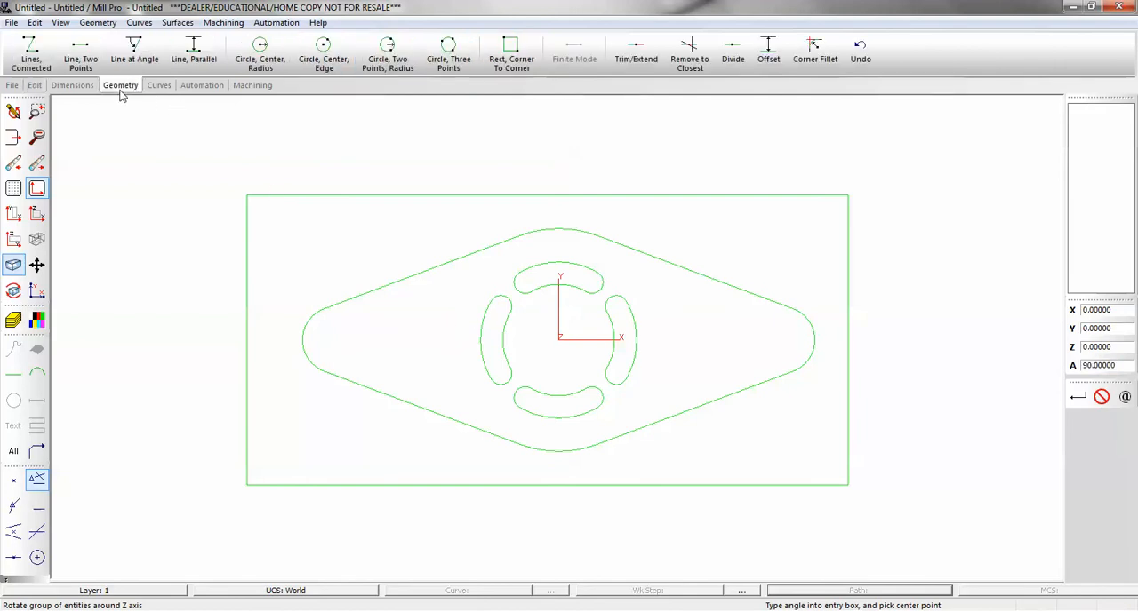
pyautogui.click(259, 51)
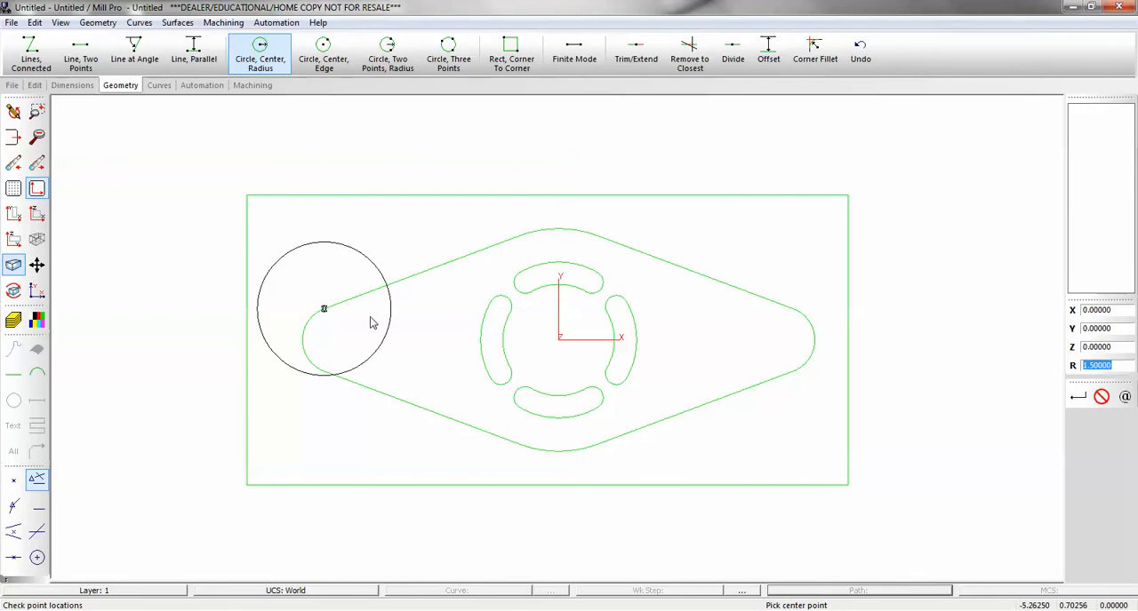
pyautogui.write('.25')
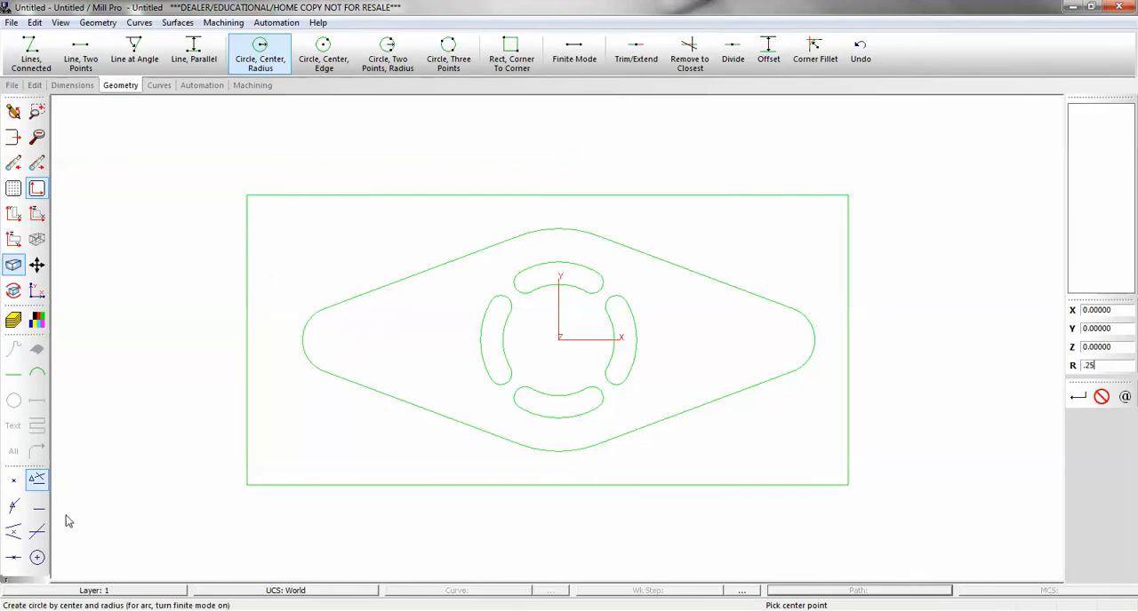
pyautogui.click(36, 557)
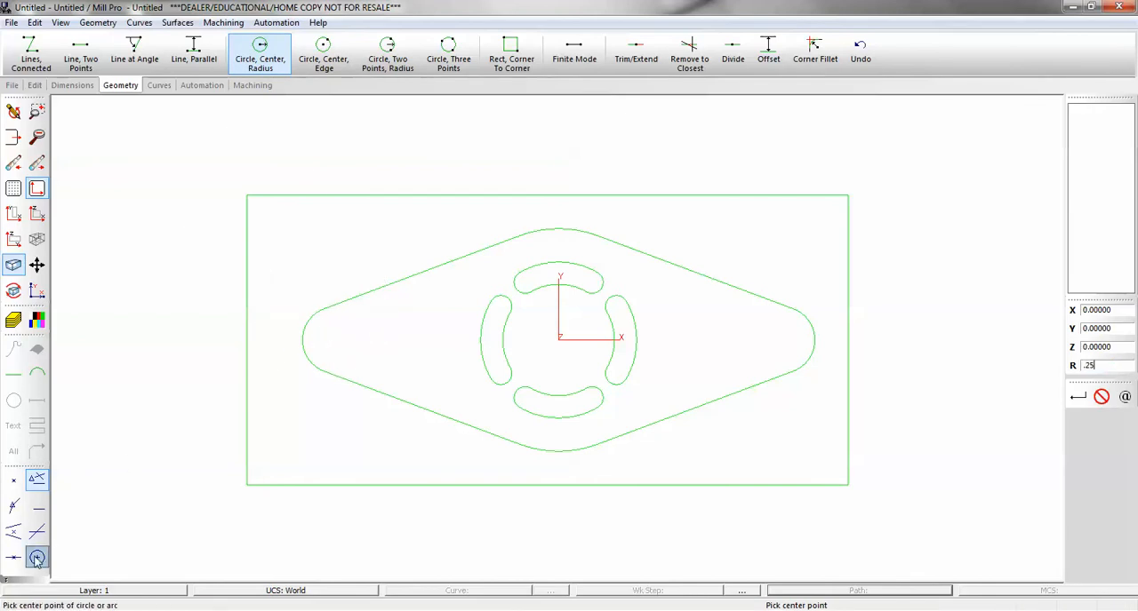
pyautogui.click(307, 345)
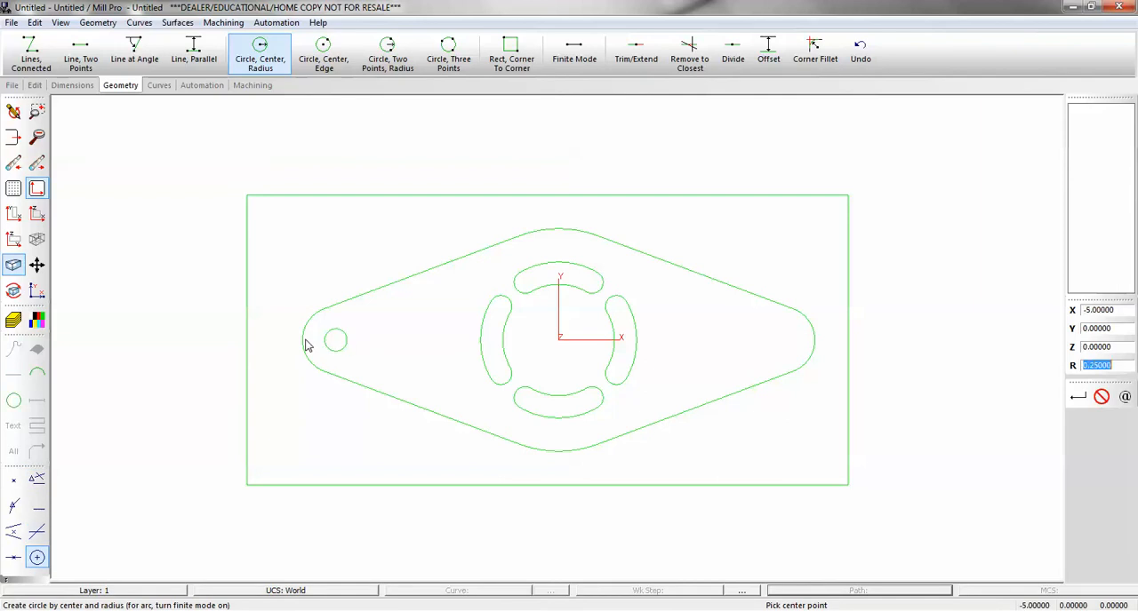
pyautogui.click(804, 339)
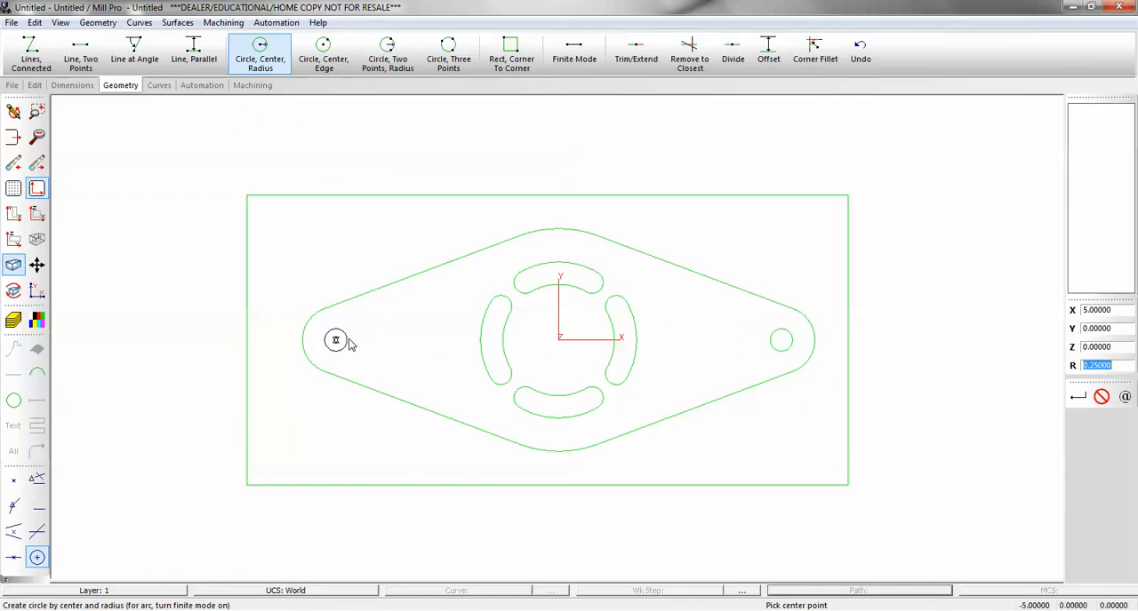
# Create a new curve that chains the left and right 0.25 radius circles.
pyautogui.click(159, 86)
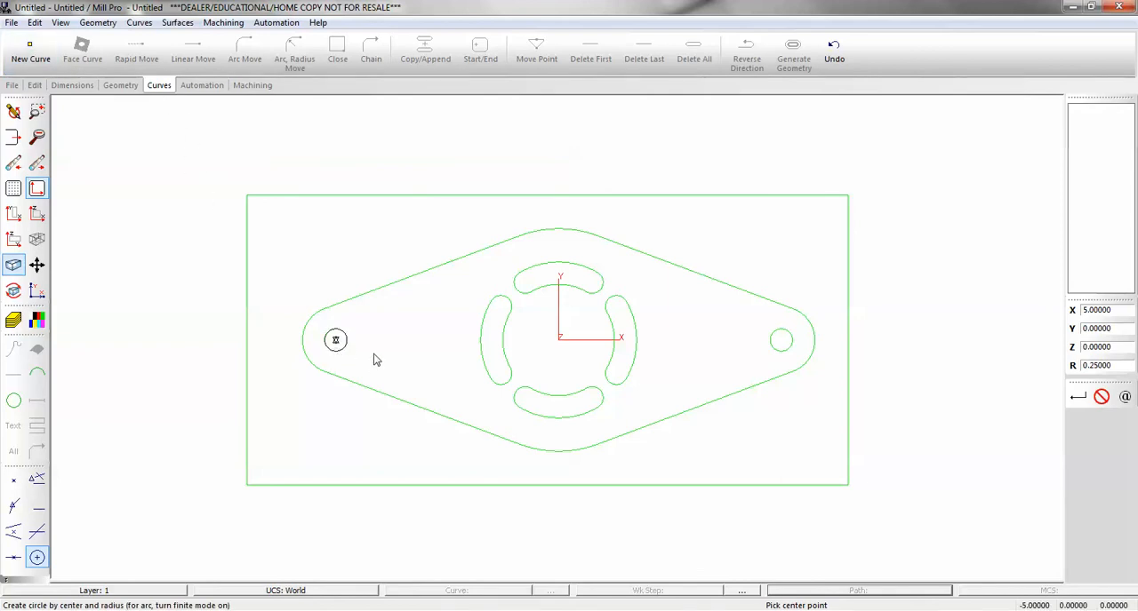
pyautogui.click(30, 51)
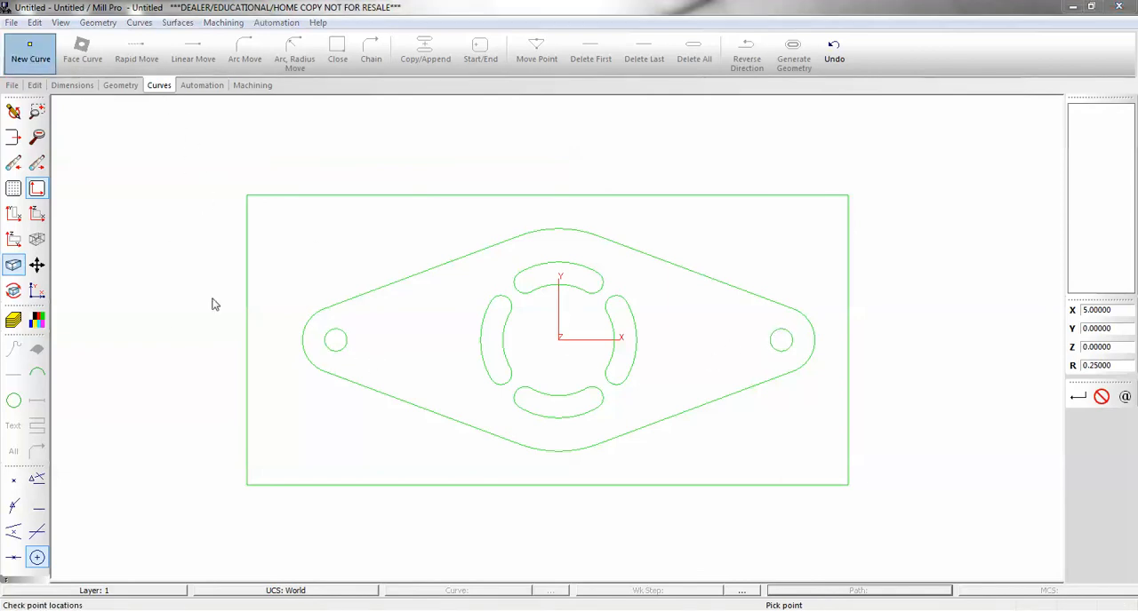
pyautogui.click(211, 297)
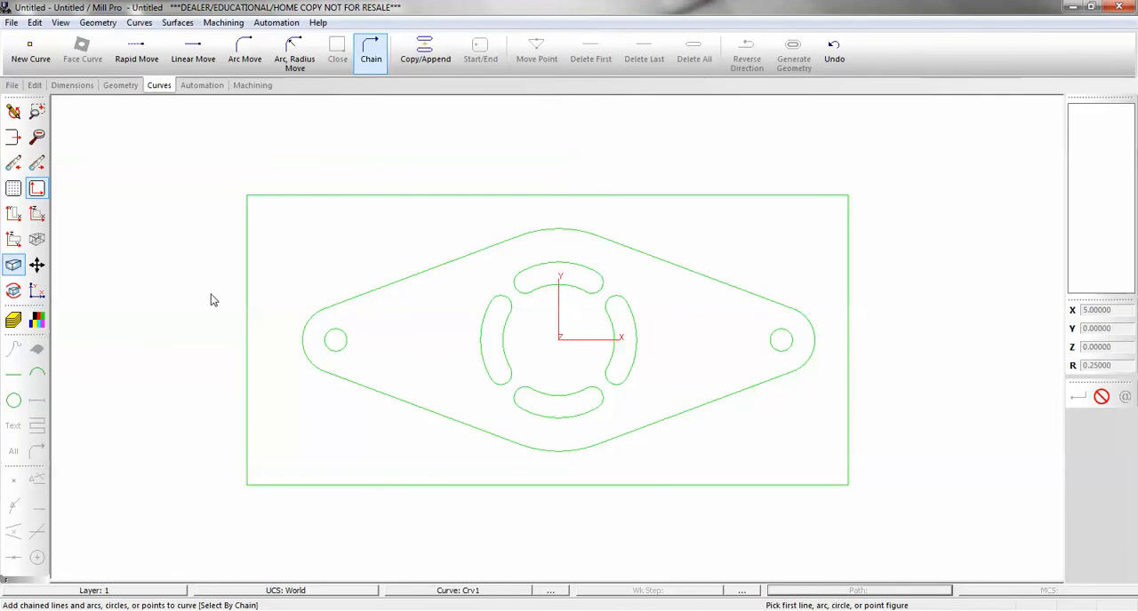
pyautogui.click(779, 341)
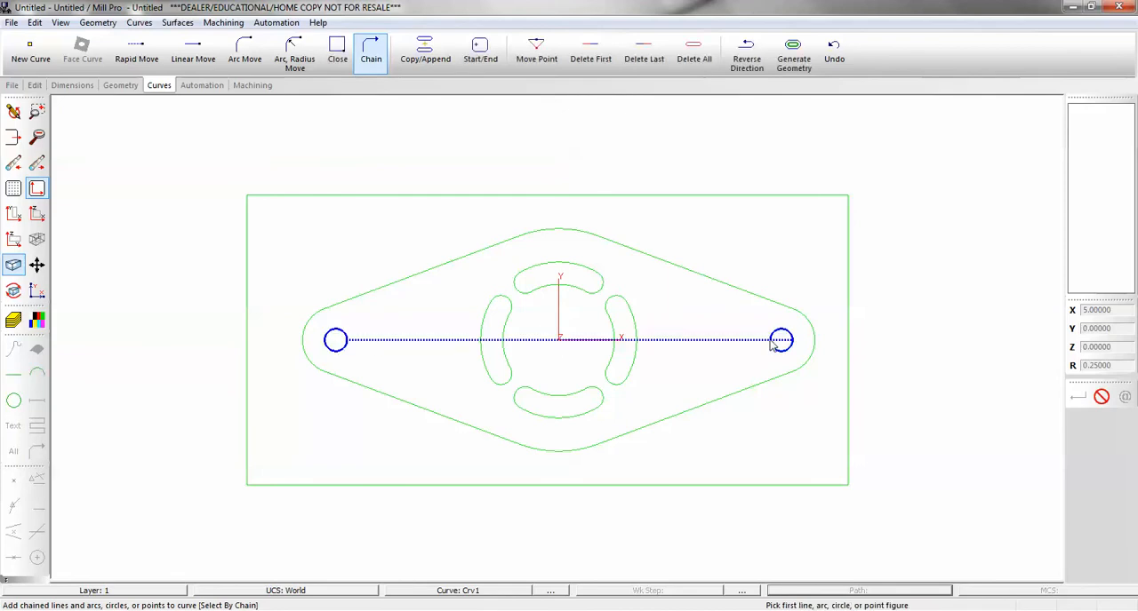
# Add a Holes operation to the two-circle curve with the work step ID holes.
pyautogui.click(200, 88)
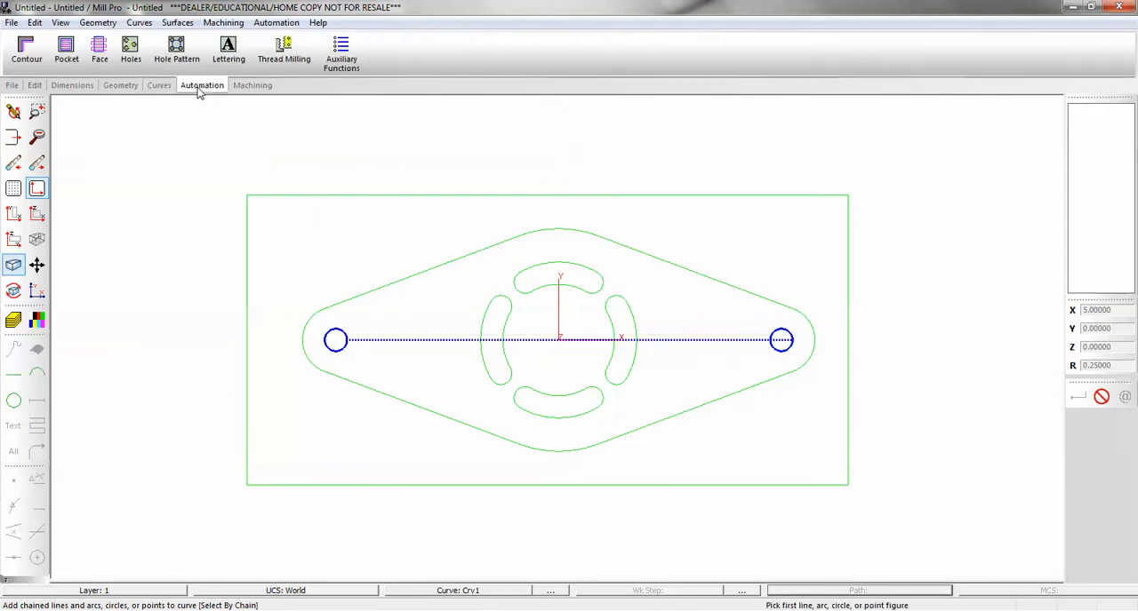
pyautogui.click(130, 49)
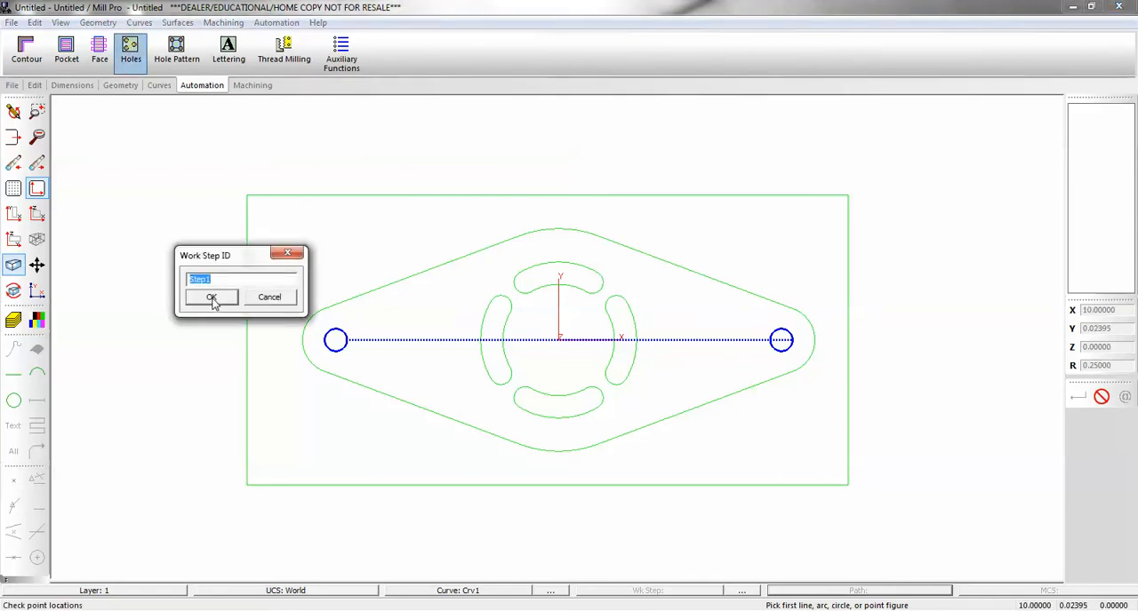
pyautogui.write('holes')
pyautogui.press('Return')
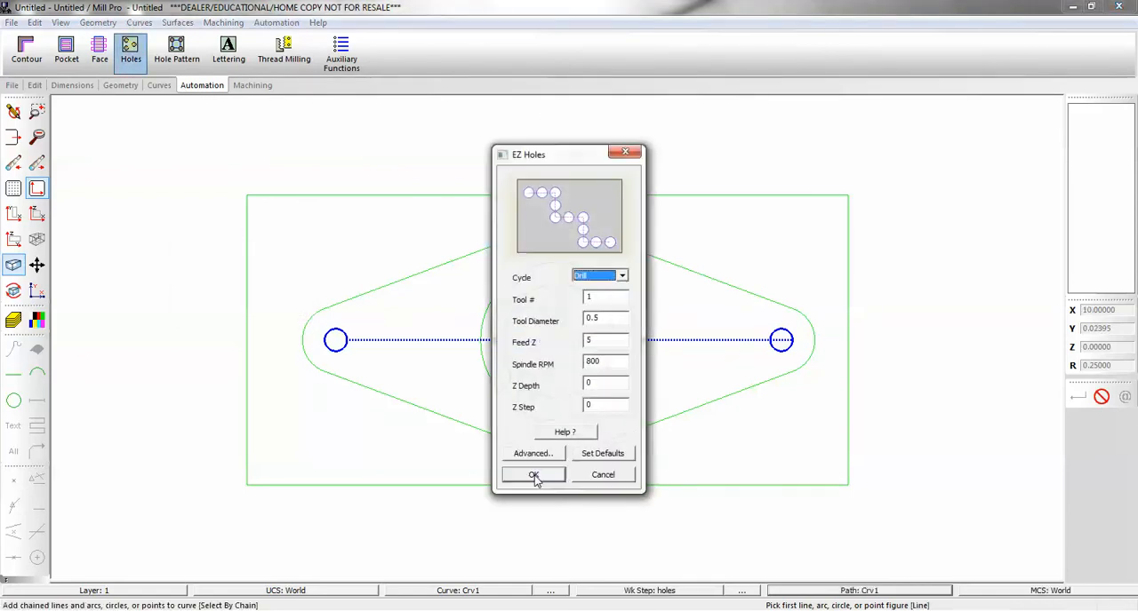
# Choose the Drill cycle, set its Z depth and accept the hole settings.
pyautogui.click(623, 276)
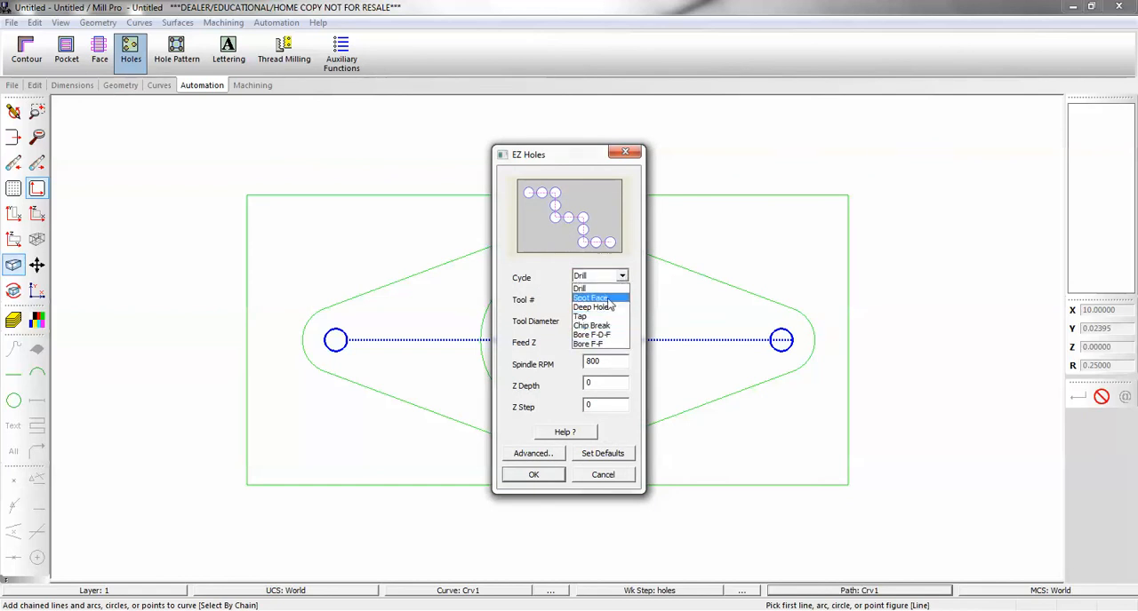
pyautogui.click(600, 291)
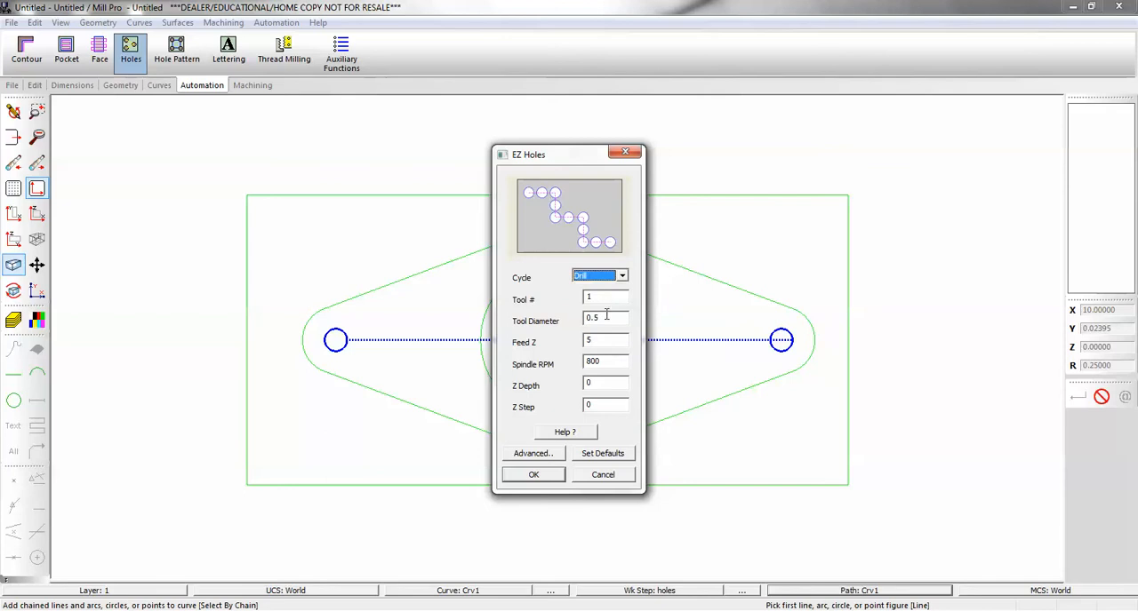
pyautogui.doubleClick(605, 382)
pyautogui.click(542, 475)
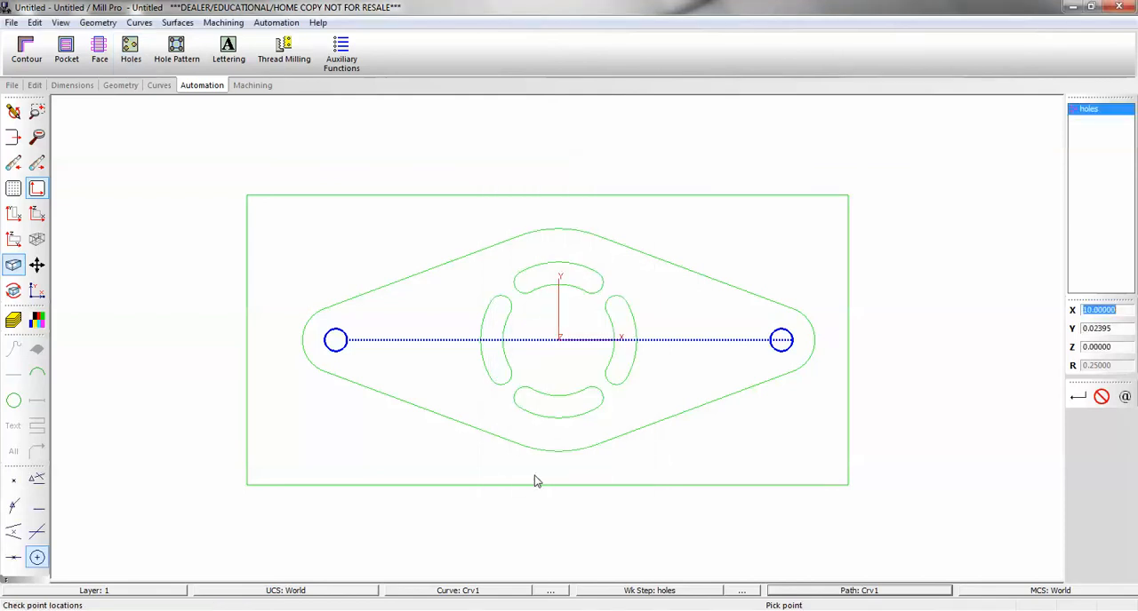
# Verify the holes work step's tool path, inspect it from an angle and return to the XY view.
pyautogui.click(253, 85)
pyautogui.click(246, 51)
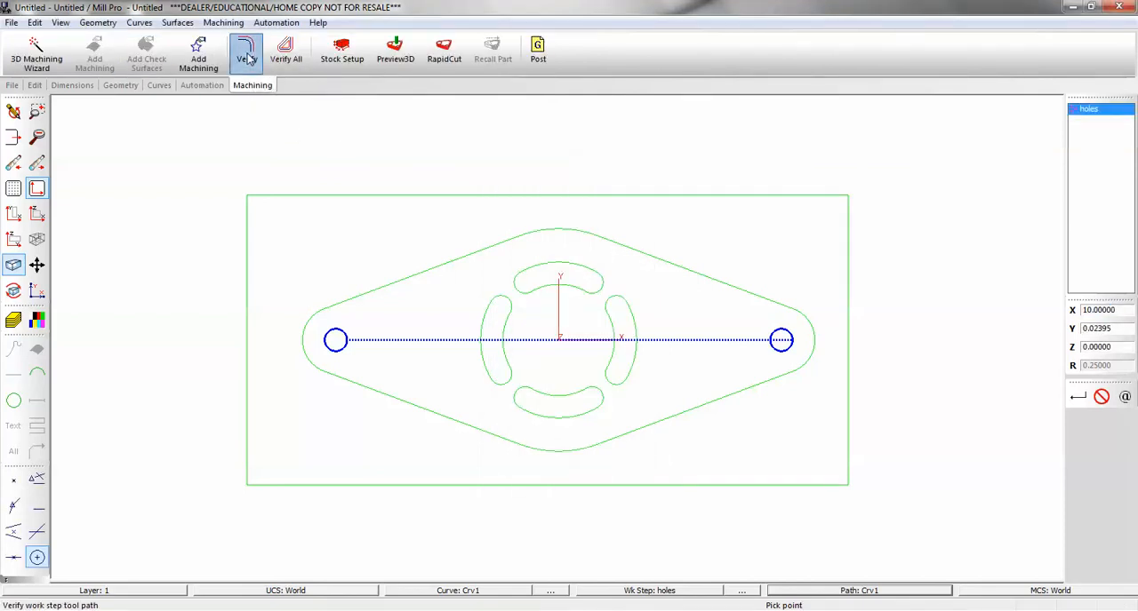
pyautogui.moveTo(574, 412); pyautogui.dragTo(597, 304, button='middle')
pyautogui.click(13, 213)
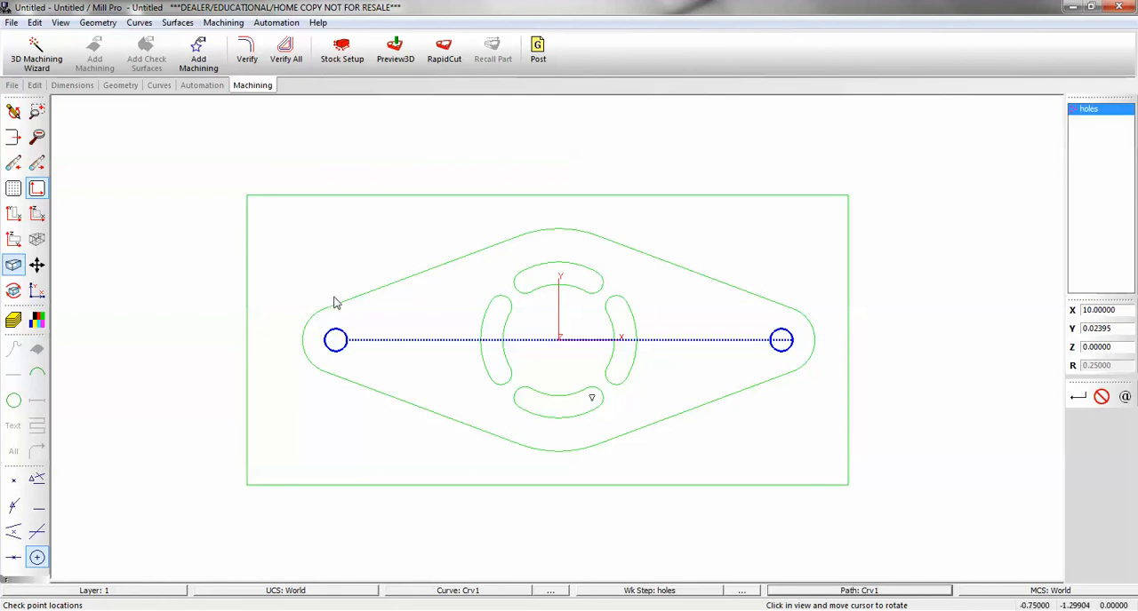
# Create a new curve that chains the outer rectangle and the diamond-shaped outline.
pyautogui.click(202, 85)
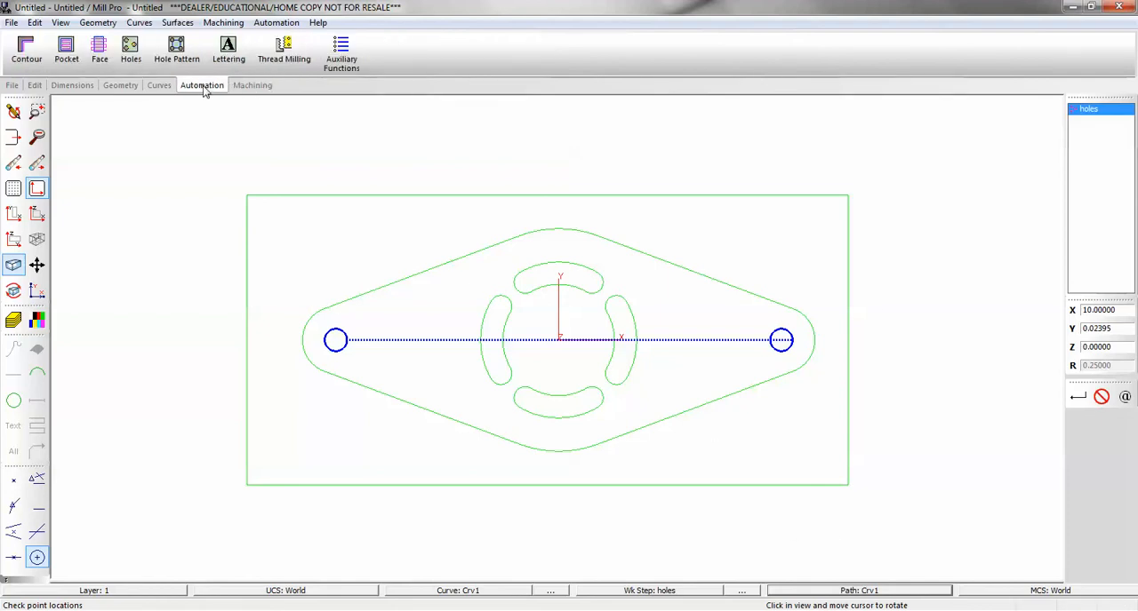
pyautogui.click(160, 85)
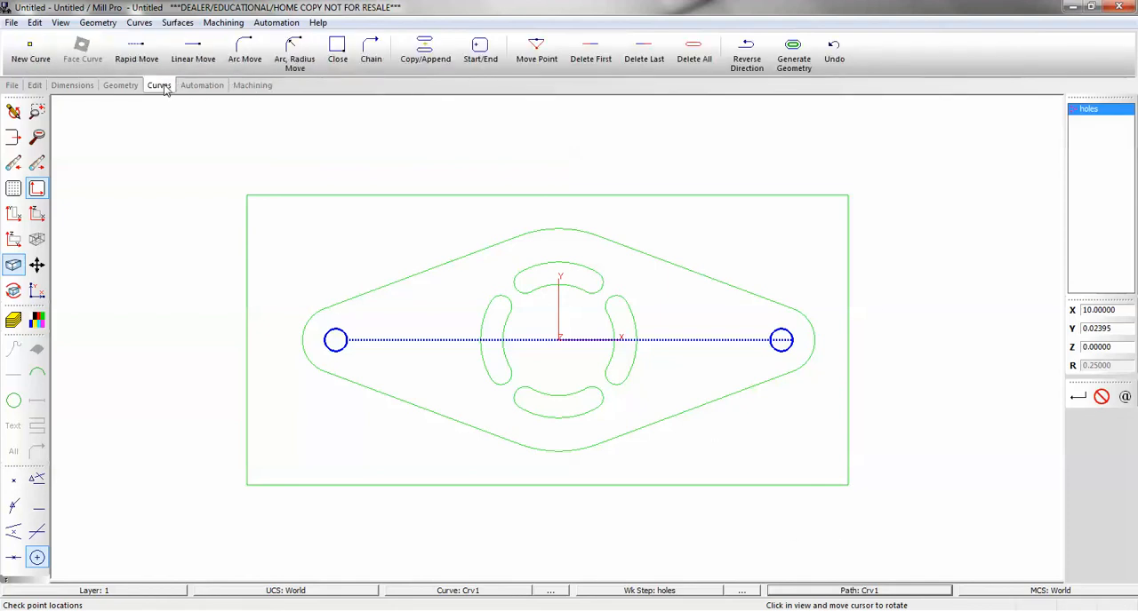
pyautogui.click(31, 49)
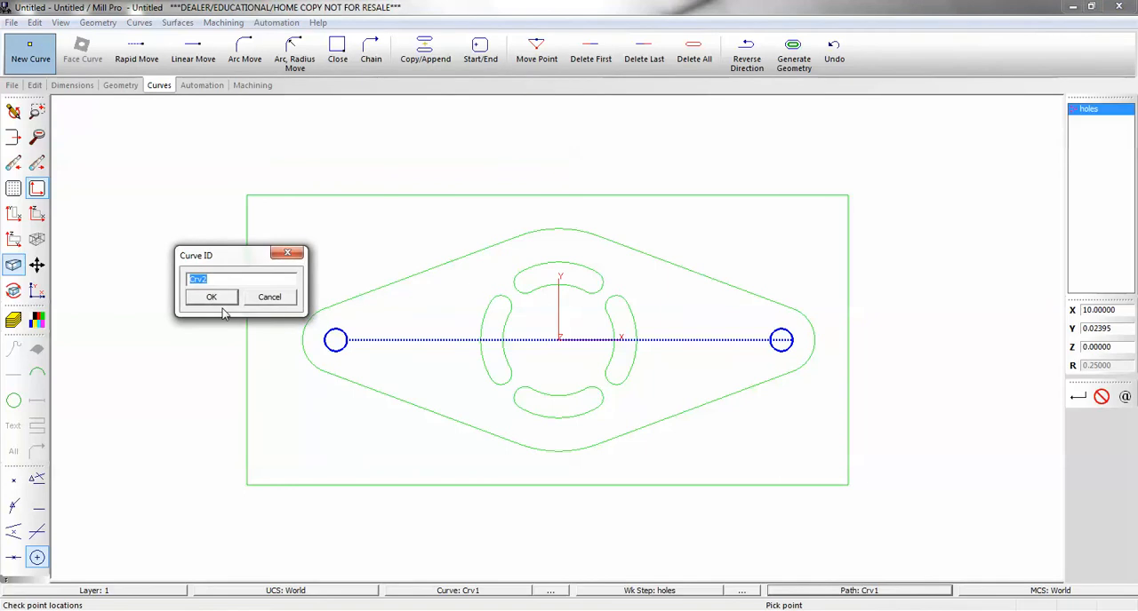
pyautogui.click(211, 299)
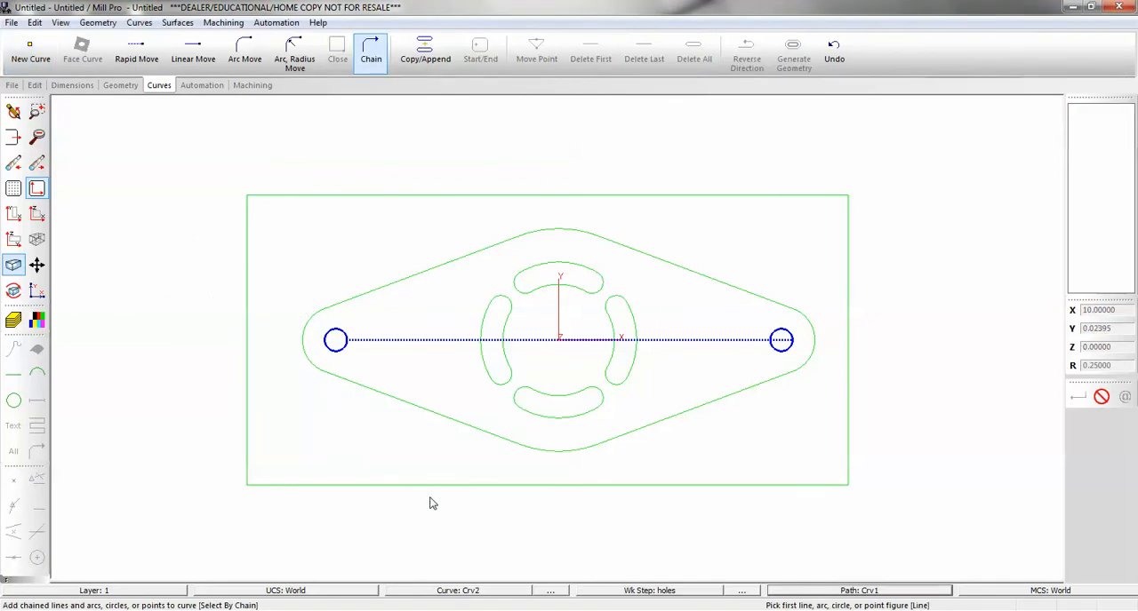
pyautogui.click(802, 487)
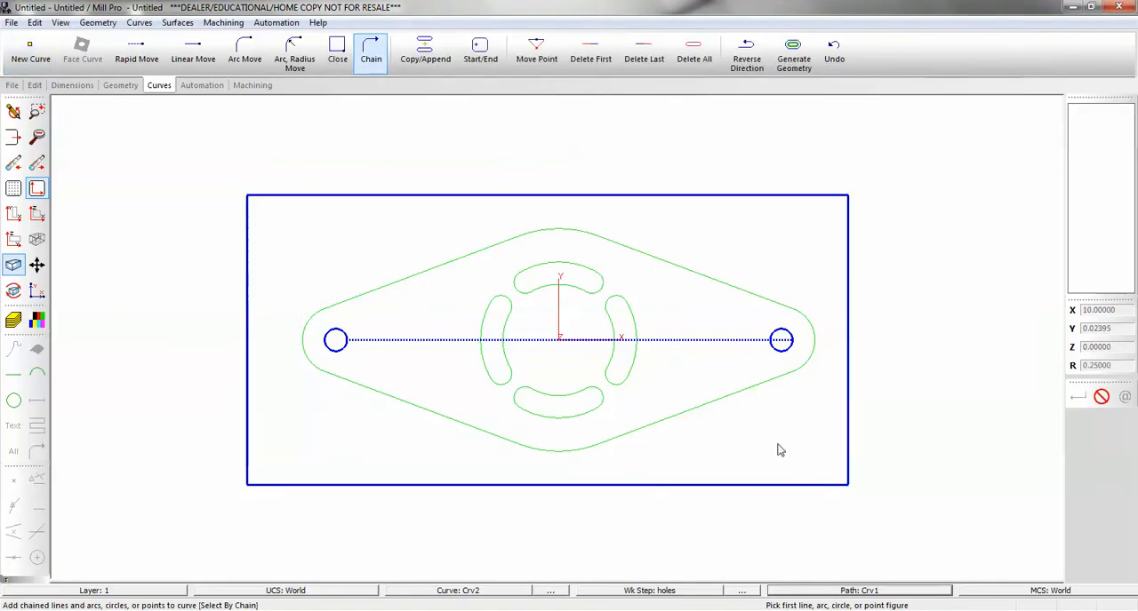
pyautogui.click(766, 390)
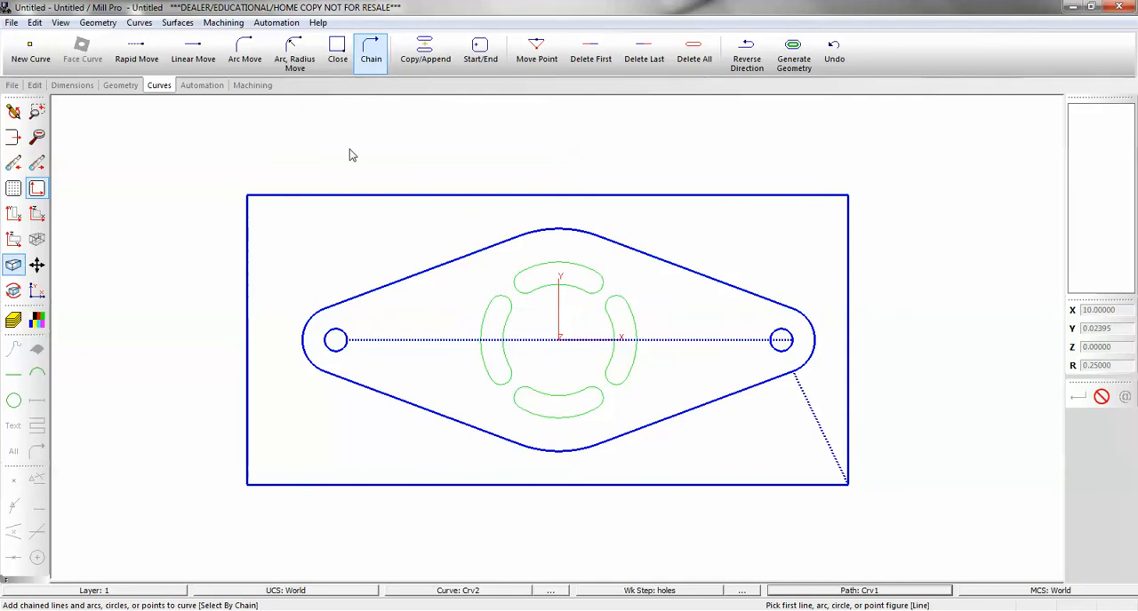
# Add a Face operation with the work step ID face to the rectangle-and-diamond curve, using a 0.75 tool diameter.
pyautogui.click(211, 92)
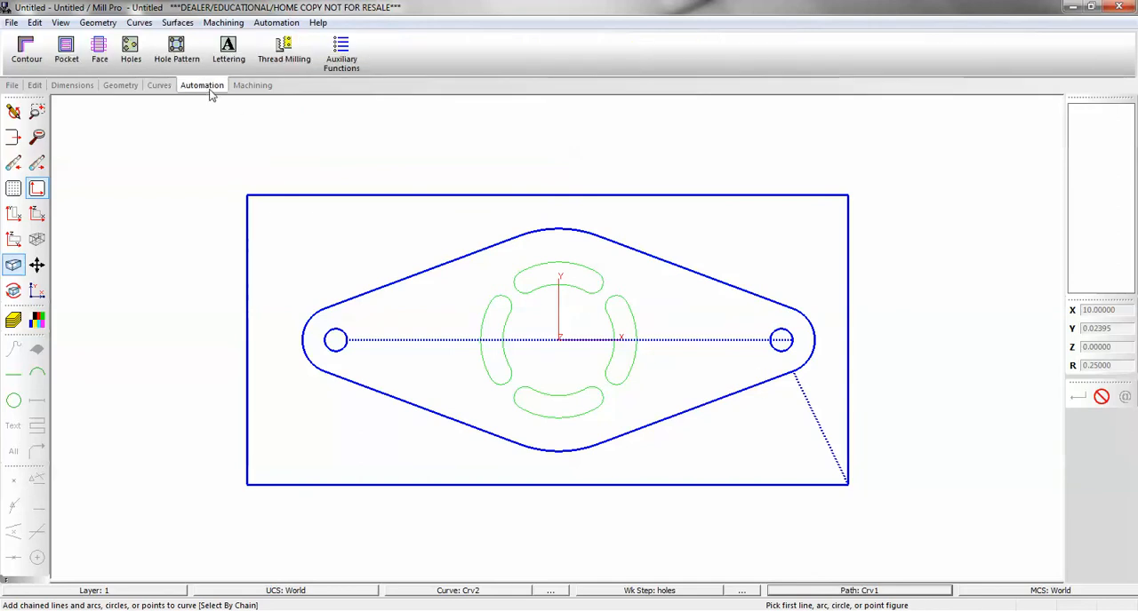
pyautogui.click(99, 51)
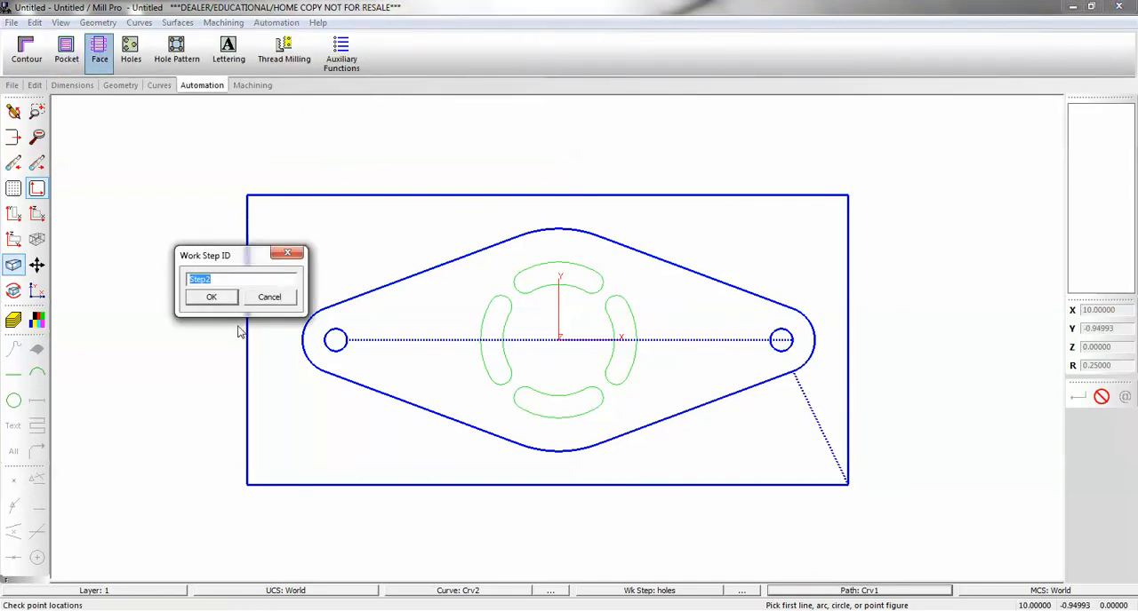
pyautogui.write('face')
pyautogui.press('Return')
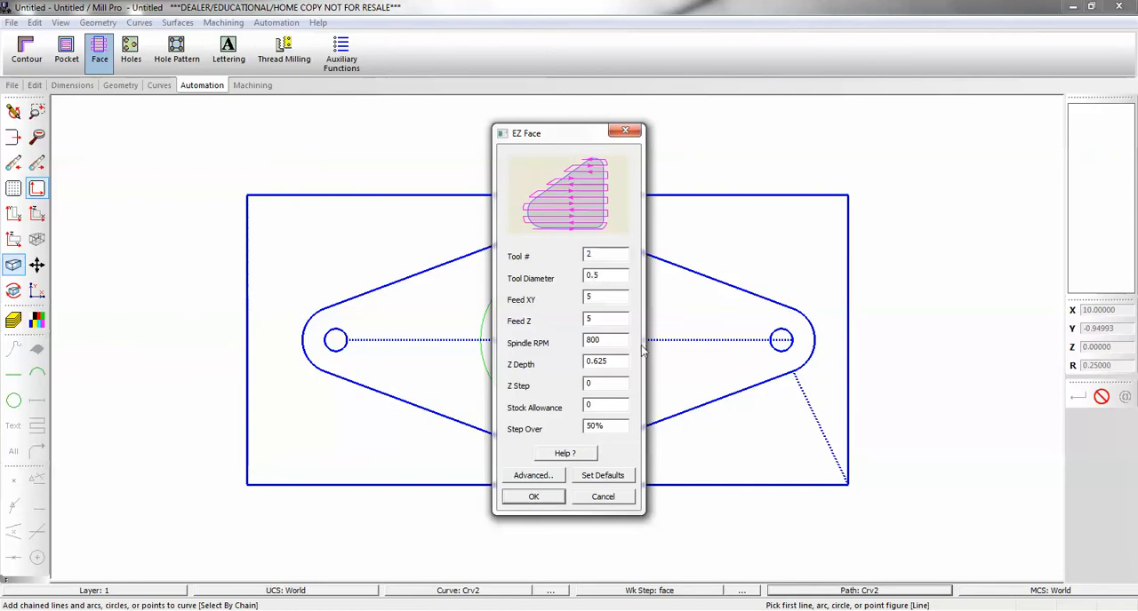
pyautogui.write('7')
pyautogui.click(542, 500)
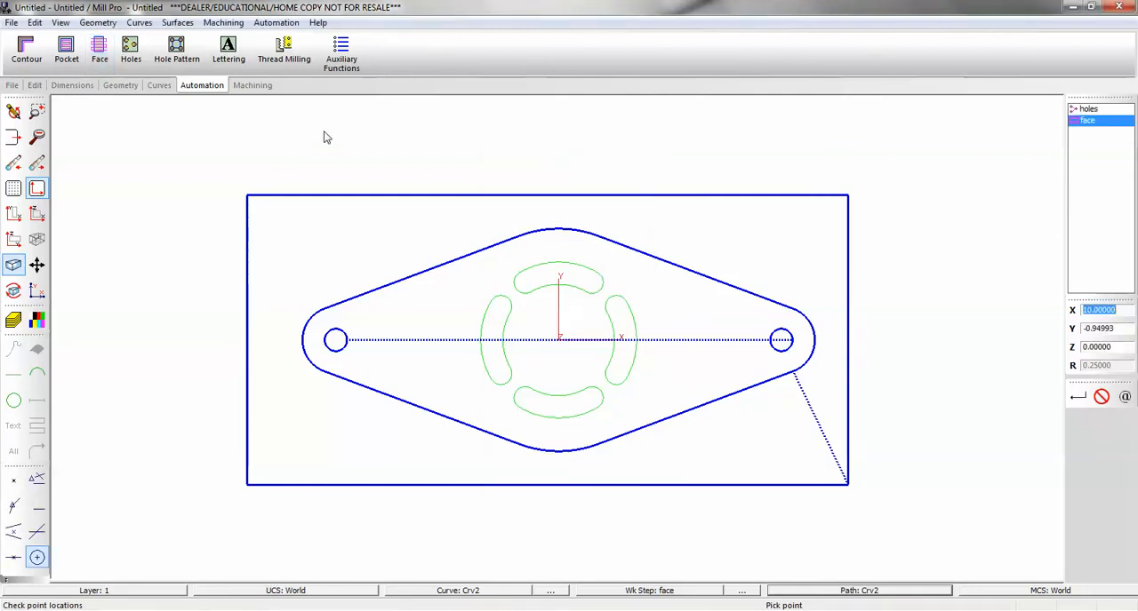
# Verify the face work step's tool path, preview the machining in 3D from a tilted angle and return to the XY view.
pyautogui.click(252, 86)
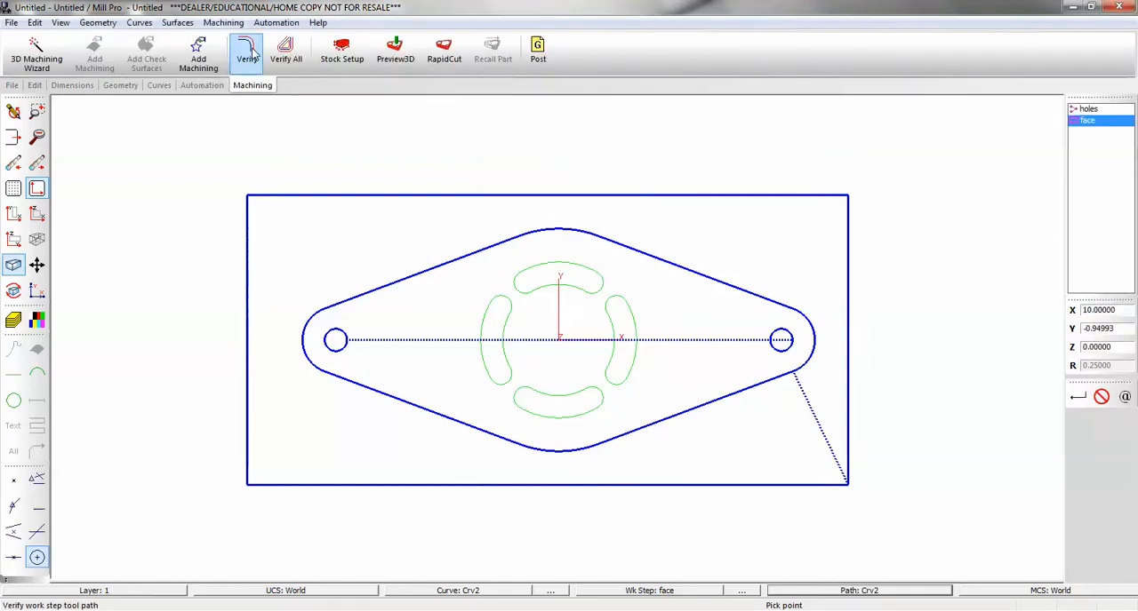
pyautogui.click(248, 54)
pyautogui.click(396, 54)
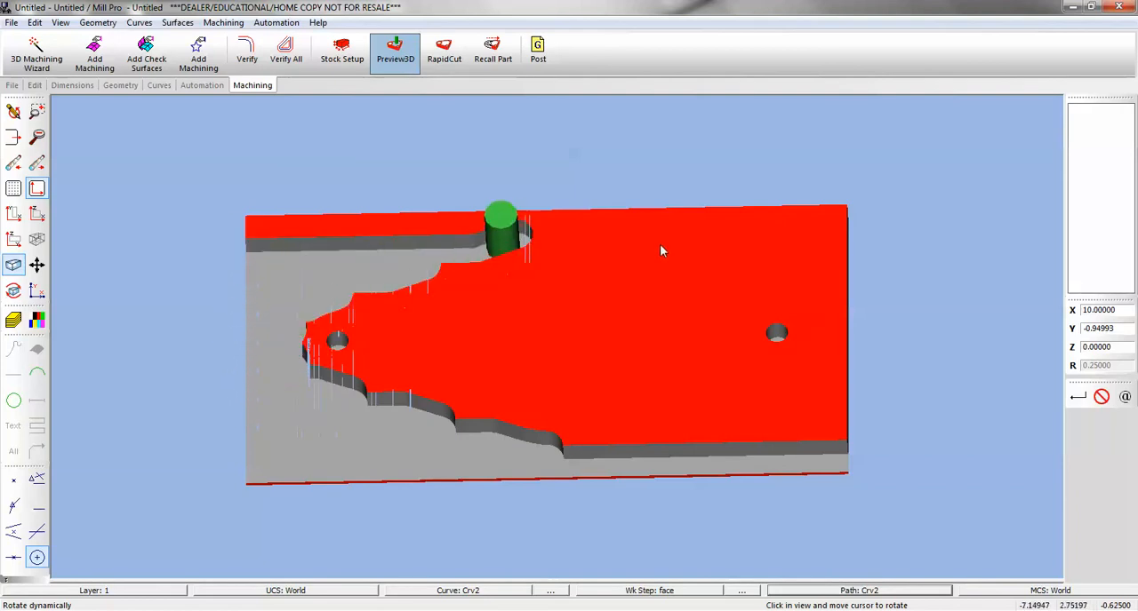
pyautogui.moveTo(575, 306); pyautogui.dragTo(573, 363, button='middle')
pyautogui.click(13, 163)
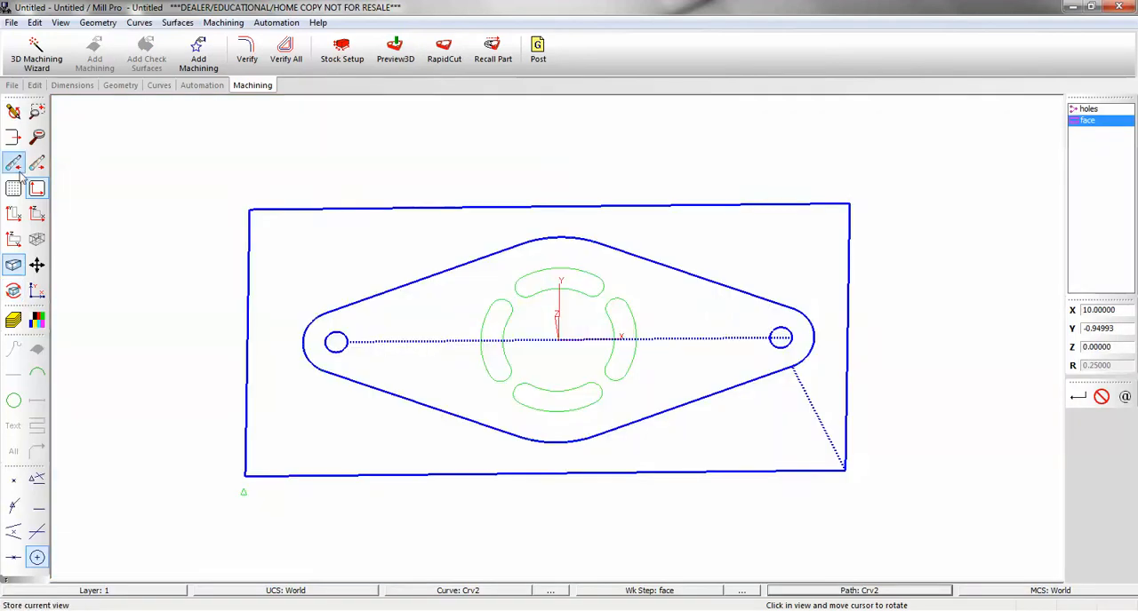
pyautogui.click(13, 214)
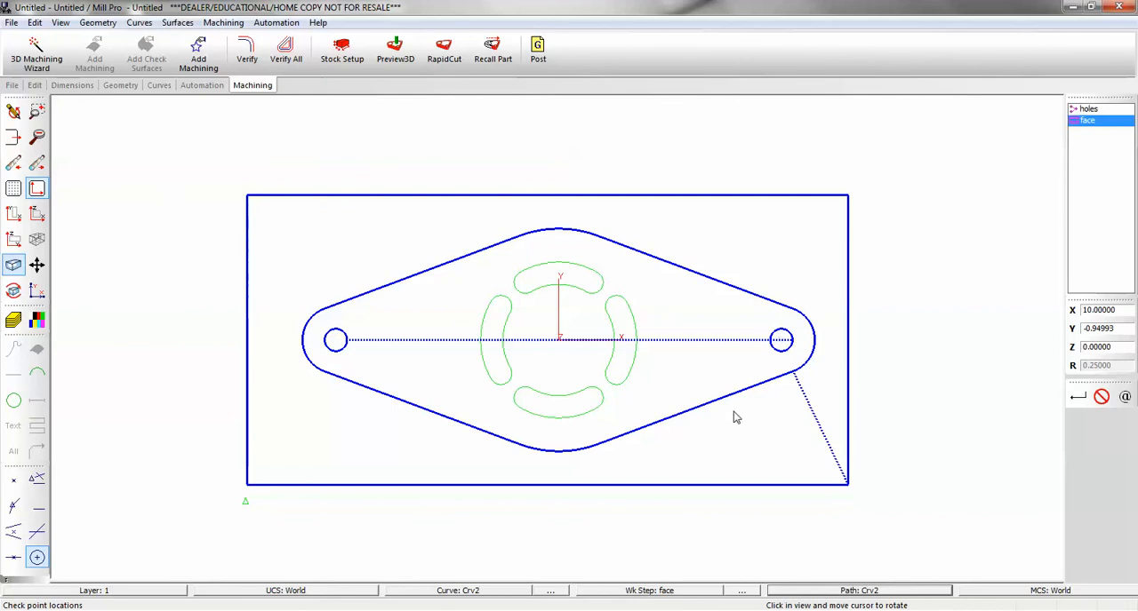
# Edit the stock allowance in the face work step's cycle data and close the work step settings.
pyautogui.doubleClick(1088, 121)
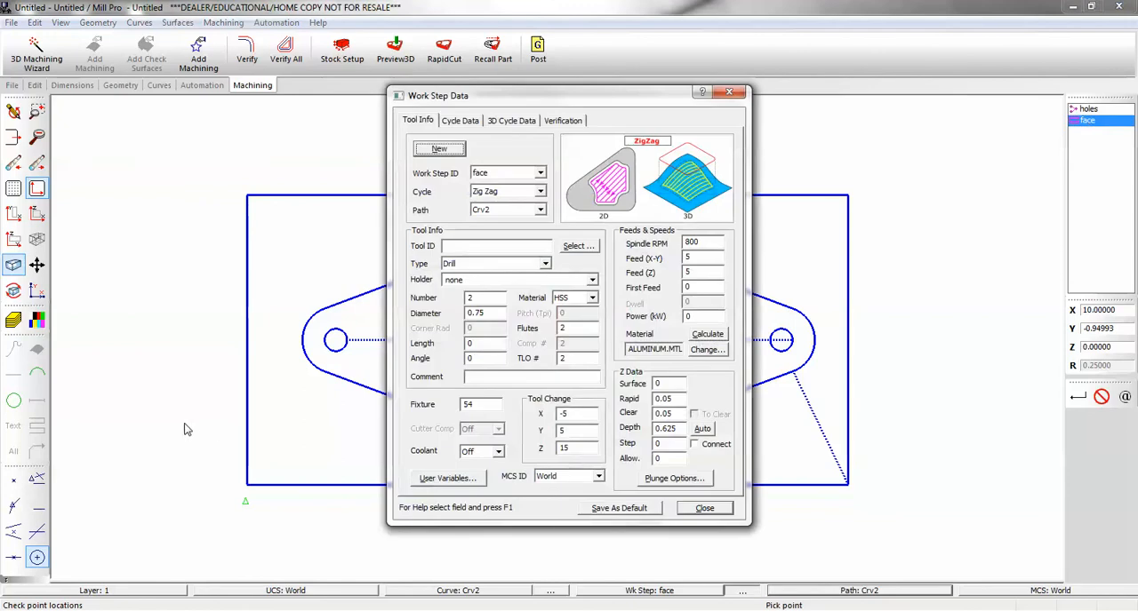
pyautogui.click(455, 120)
pyautogui.click(488, 285)
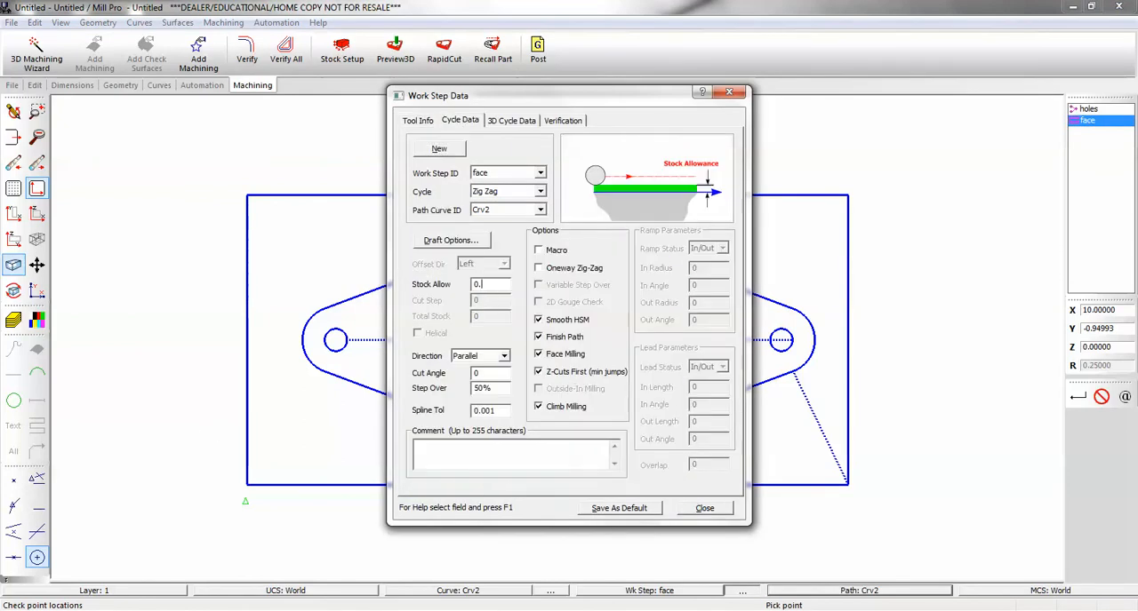
pyautogui.click(702, 508)
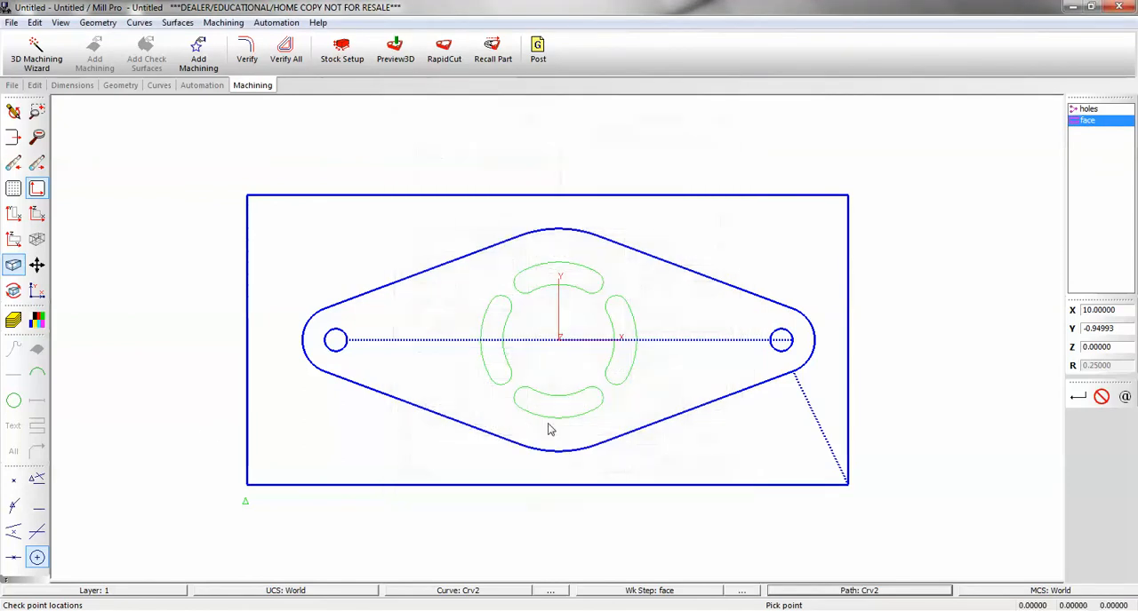
# Create a new curve that chains only the diamond-shaped outline.
pyautogui.click(159, 86)
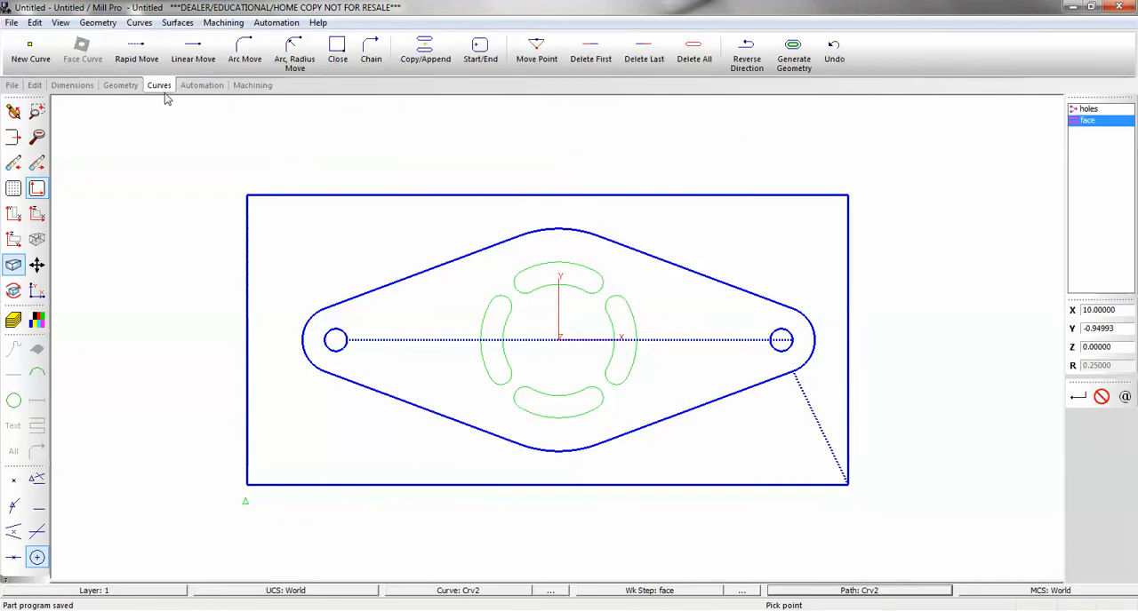
pyautogui.click(36, 52)
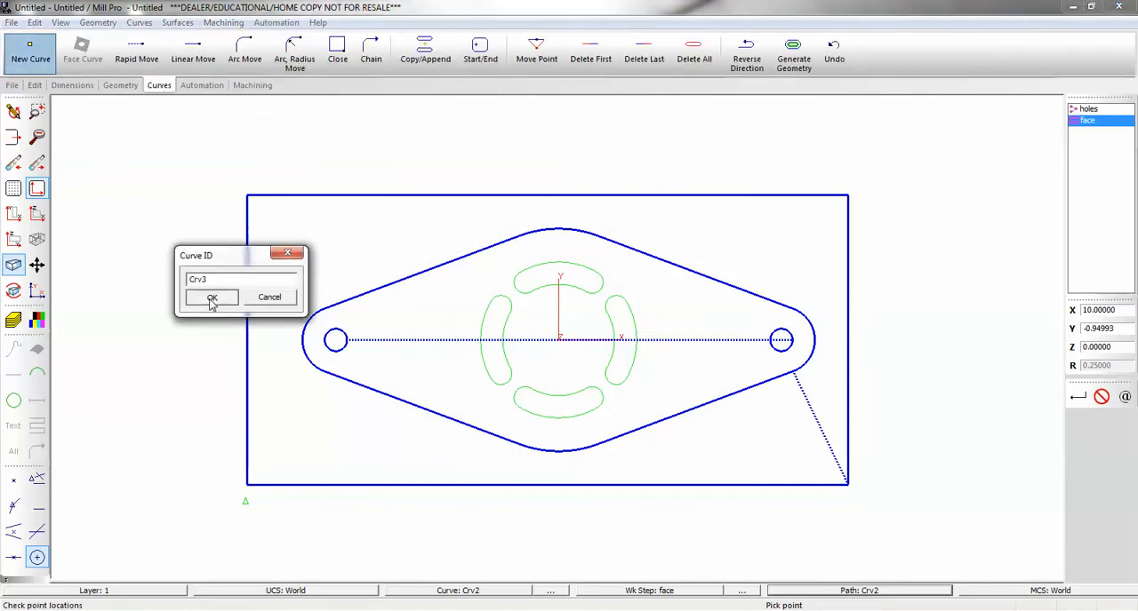
pyautogui.click(216, 297)
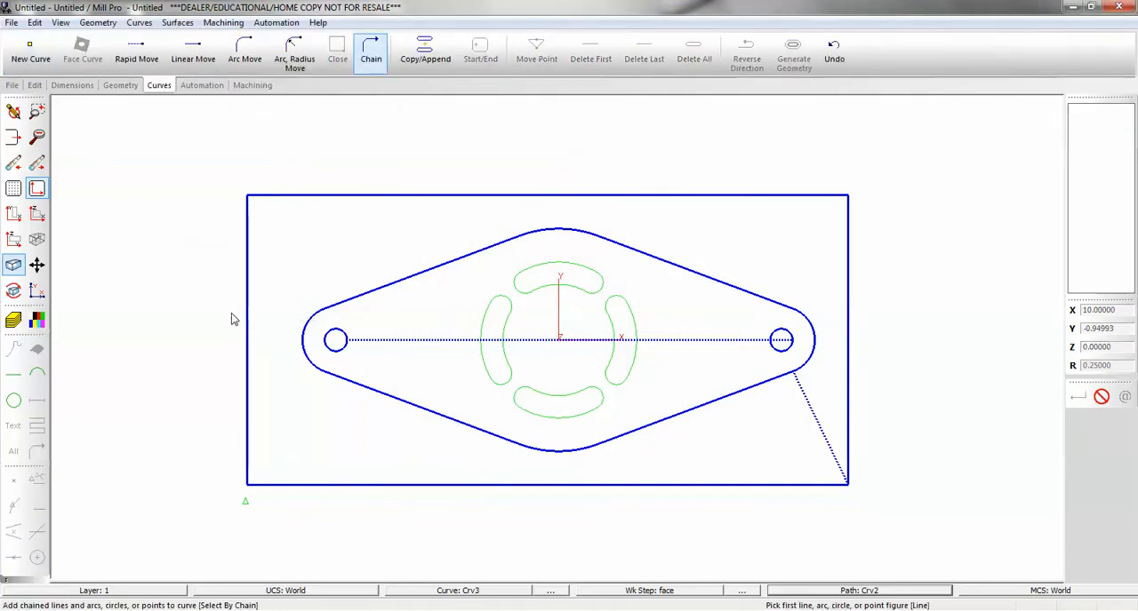
pyautogui.click(502, 445)
# Add a Contour operation with the work step ID contour to the diamond outline curve.
pyautogui.click(202, 85)
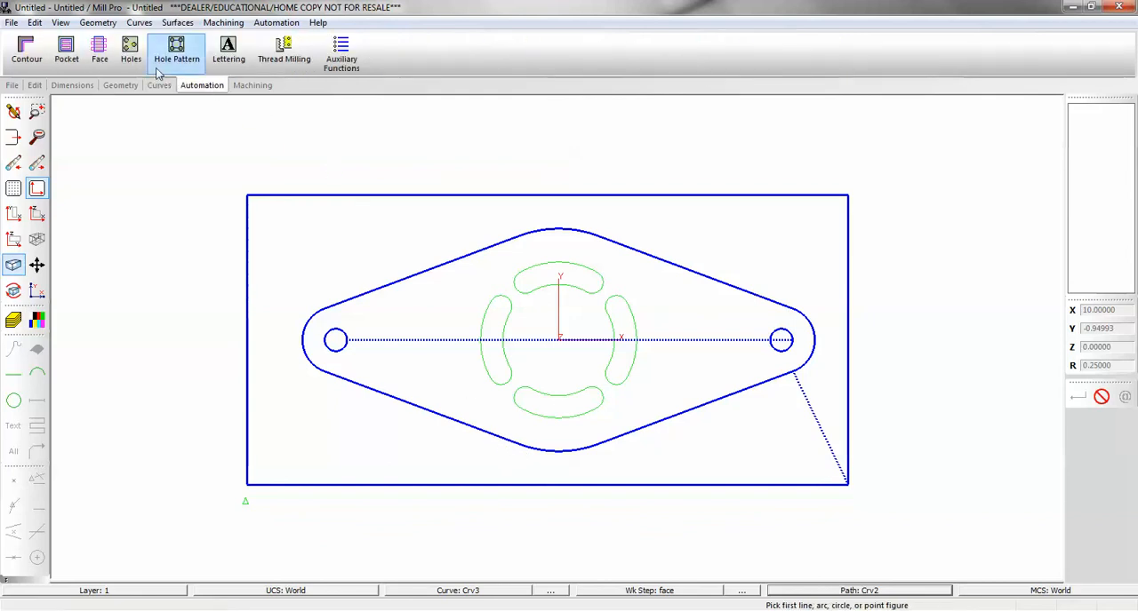
pyautogui.click(27, 51)
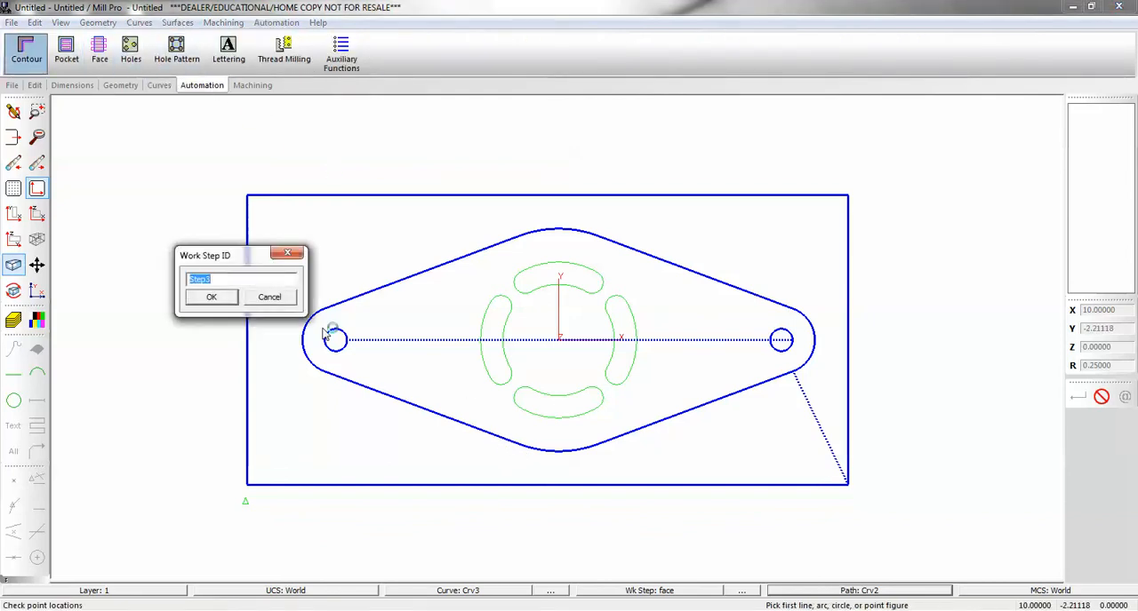
pyautogui.write('contour')
pyautogui.press('Return')
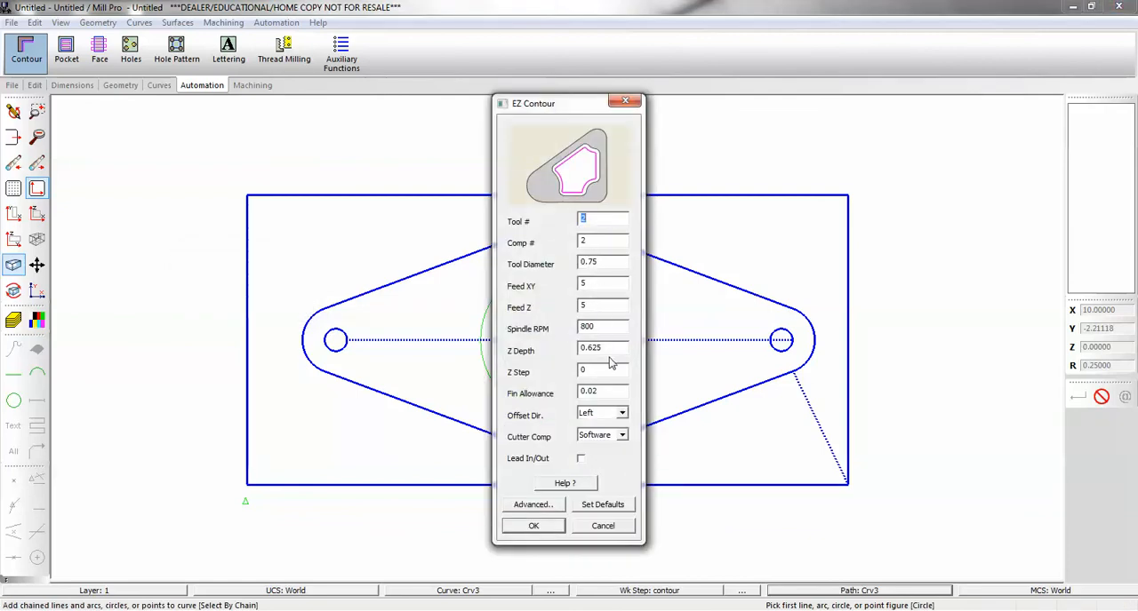
# Set the contour's finish allowance to 0, keep the offset direction Left, enable Lead In/Out and accept the settings.
pyautogui.doubleClick(615, 391)
pyautogui.write('0')
pyautogui.click(622, 414)
pyautogui.click(613, 436)
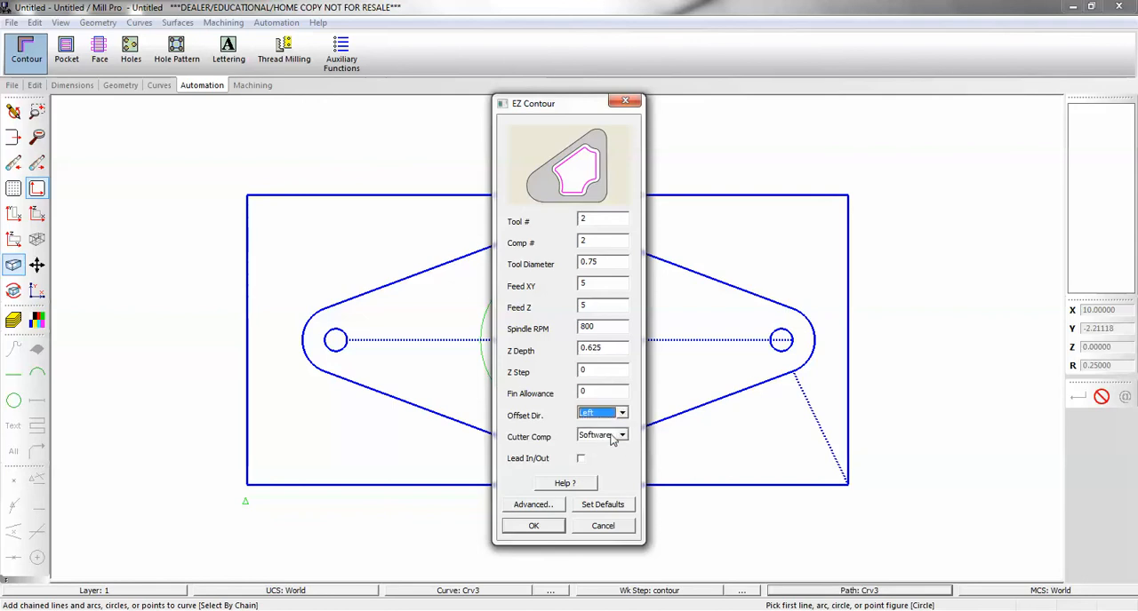
pyautogui.click(582, 461)
pyautogui.click(533, 526)
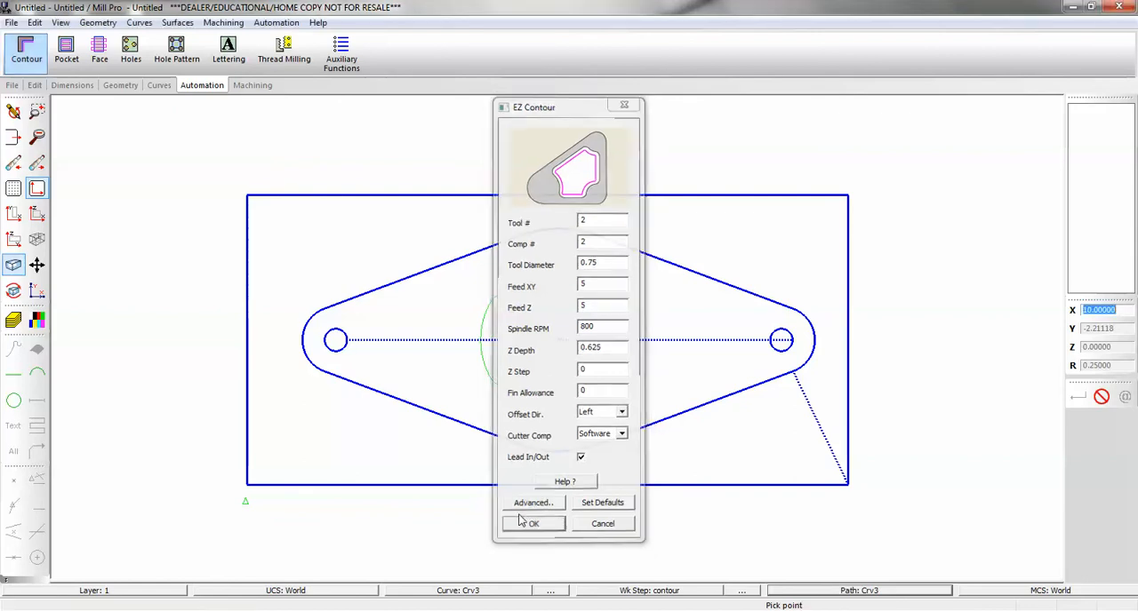
# Verify the contour work step's tool path and examine its lead-in and lead-out arcs up close.
pyautogui.click(253, 86)
pyautogui.click(249, 51)
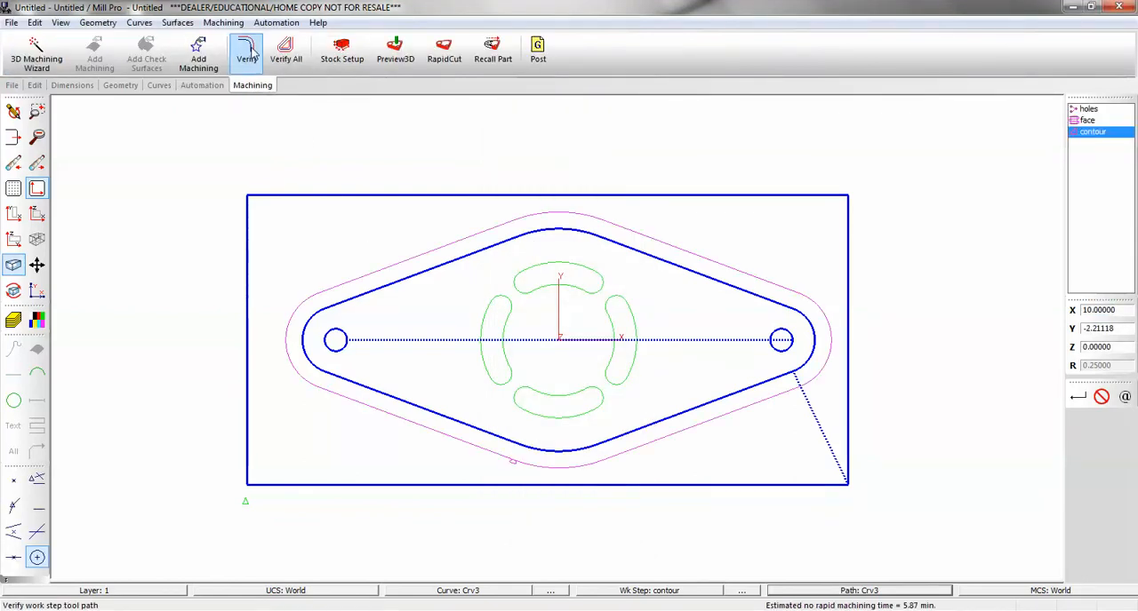
pyautogui.scroll(5, 521, 477)
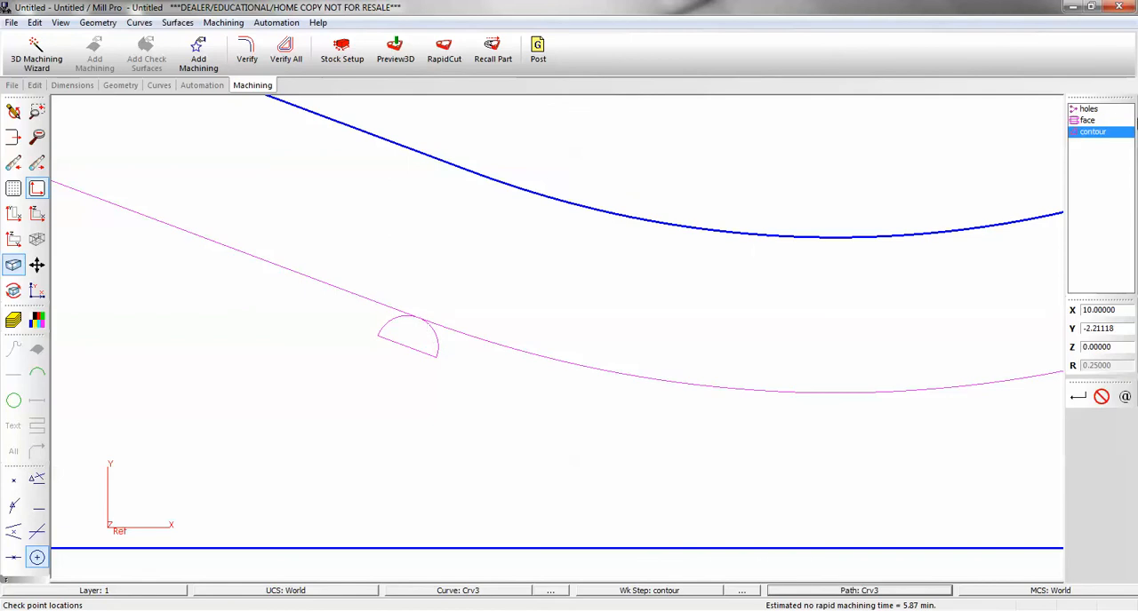
# Edit the overlap distance in the contour work step's cycle data and close the work step settings.
pyautogui.doubleClick(1099, 132)
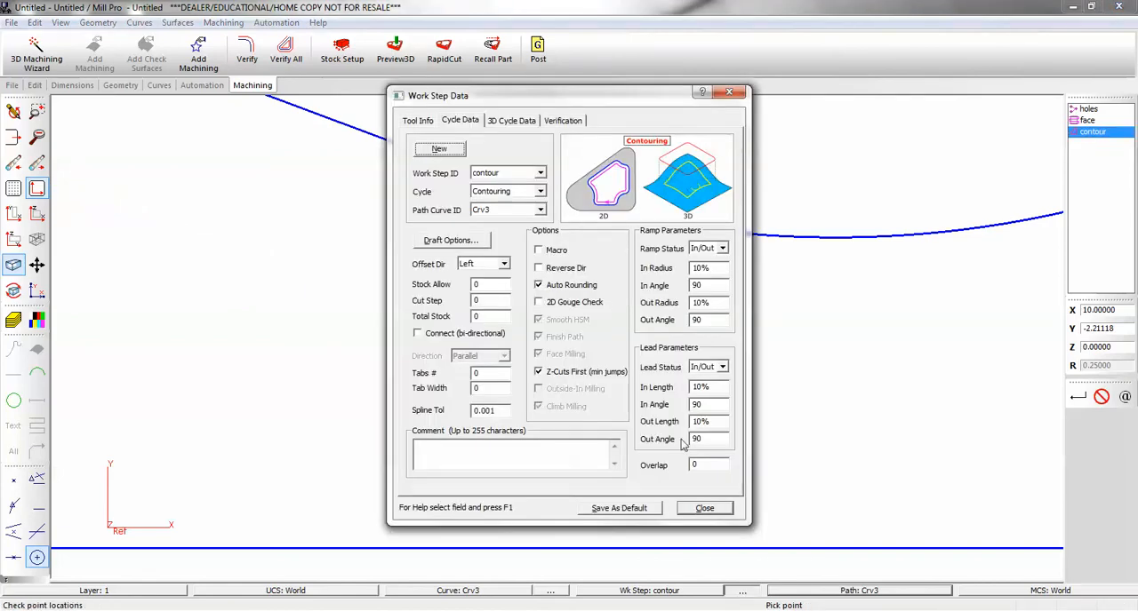
pyautogui.click(702, 464)
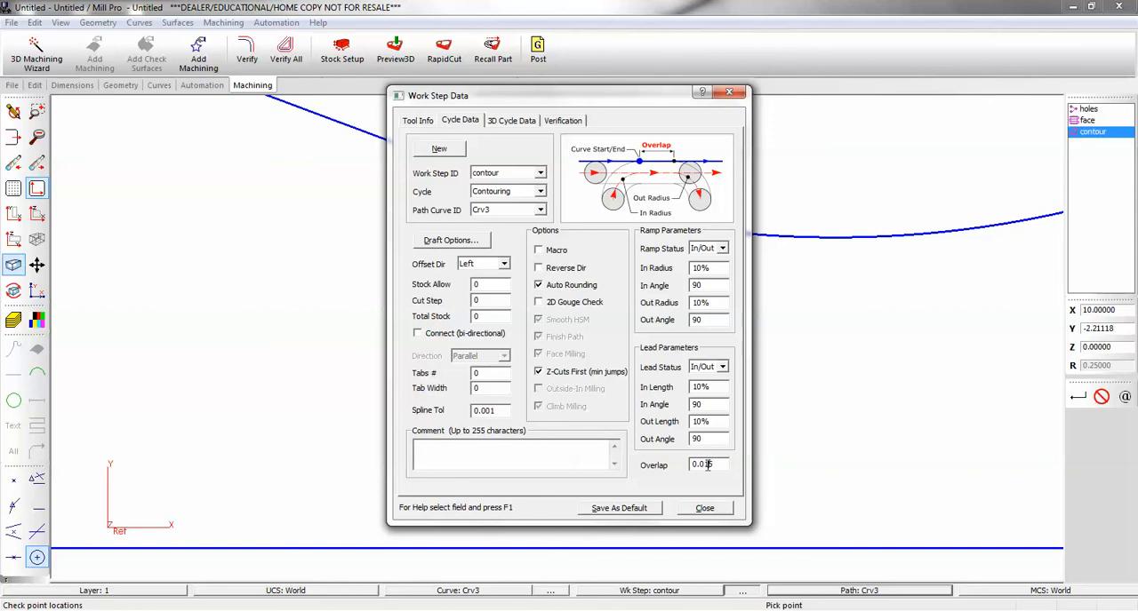
pyautogui.write('5')
pyautogui.click(704, 507)
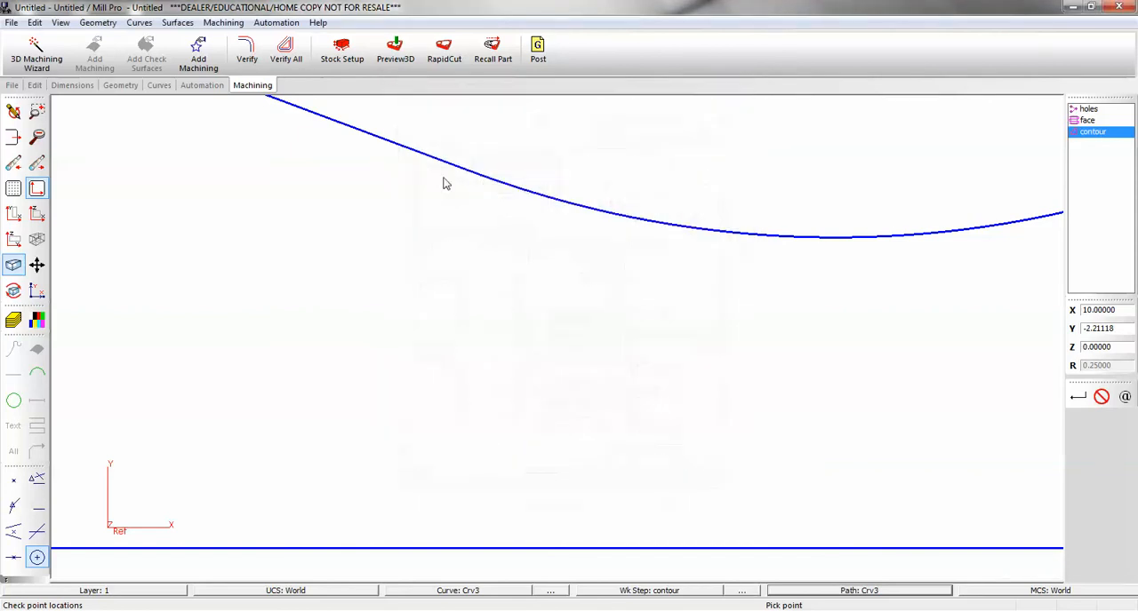
# Verify the contour tool path with the edited overlap and bring the whole part back into view.
pyautogui.click(249, 48)
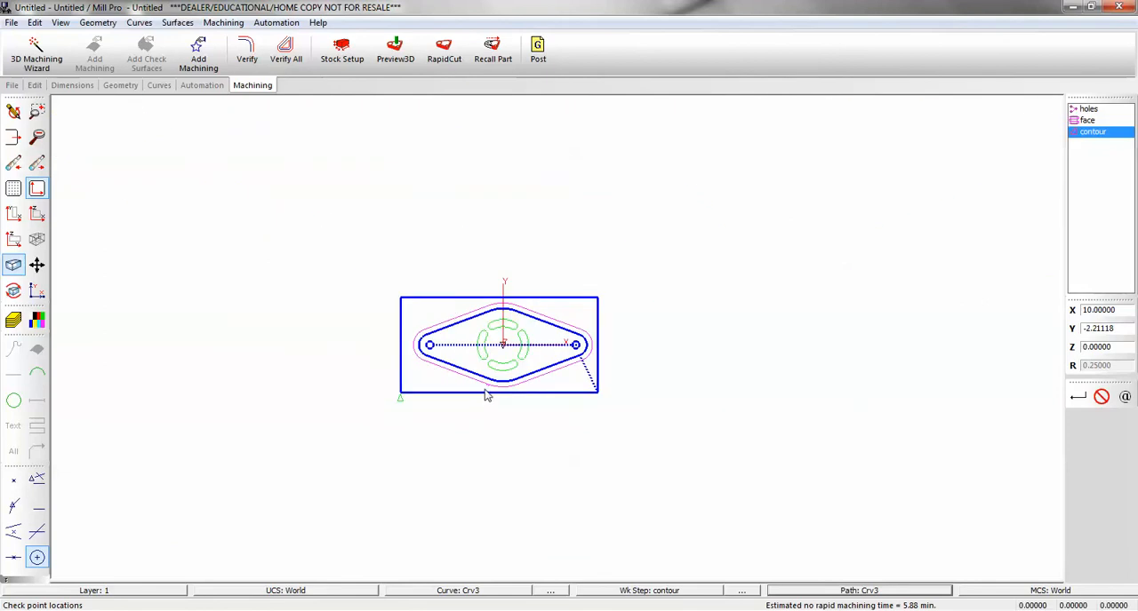
pyautogui.scroll(1, 485, 393)
pyautogui.click(509, 328)
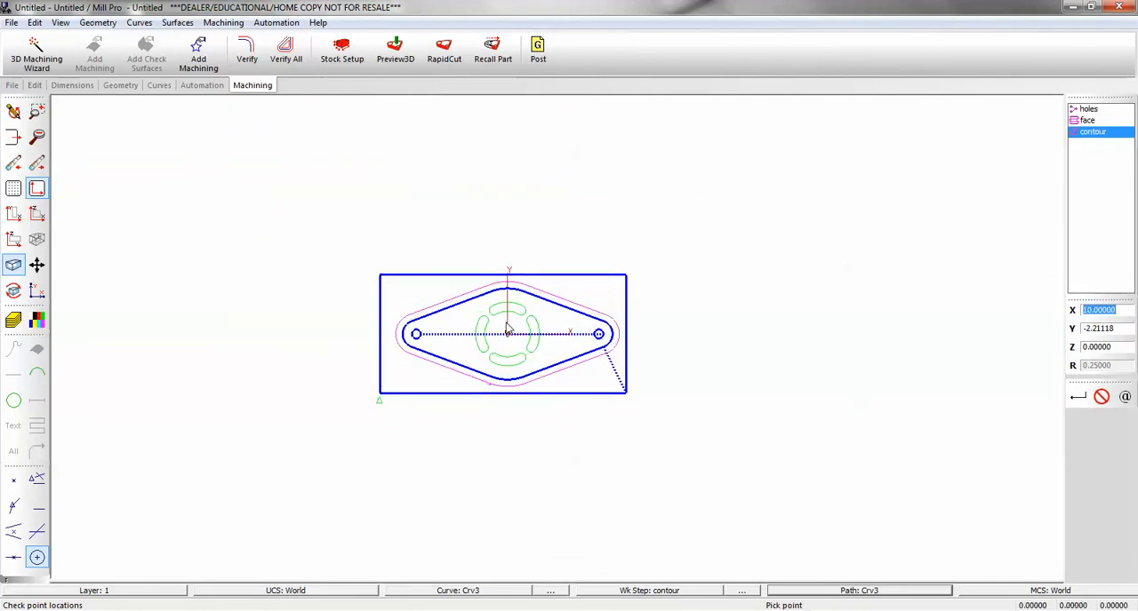
pyautogui.scroll(2, 508, 329)
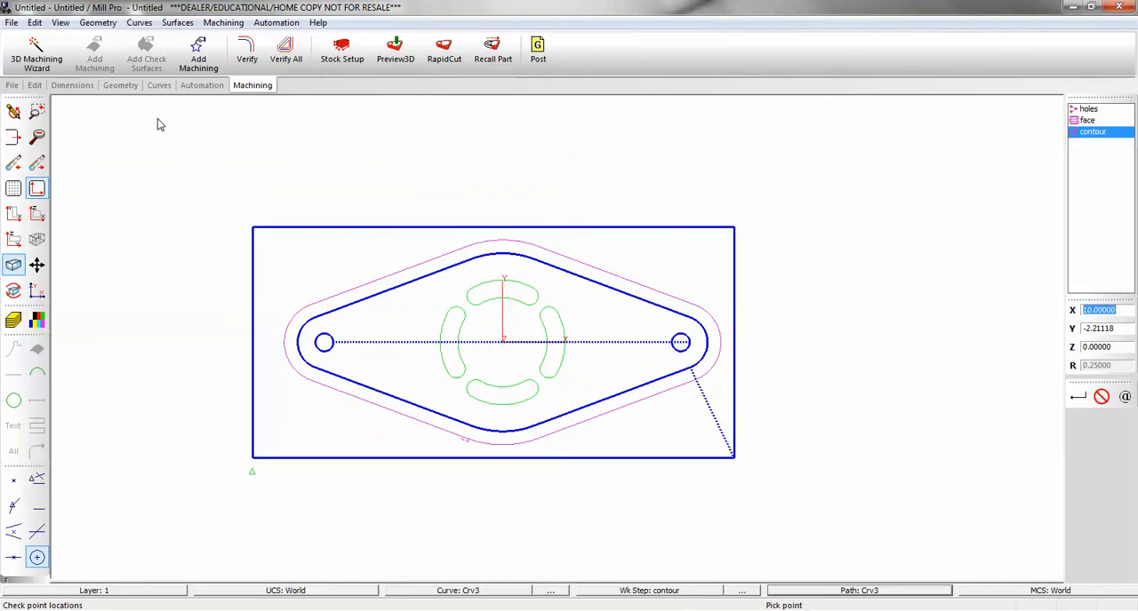
# Create a new curve and chain the outlines of all four arc slots into it.
pyautogui.click(160, 88)
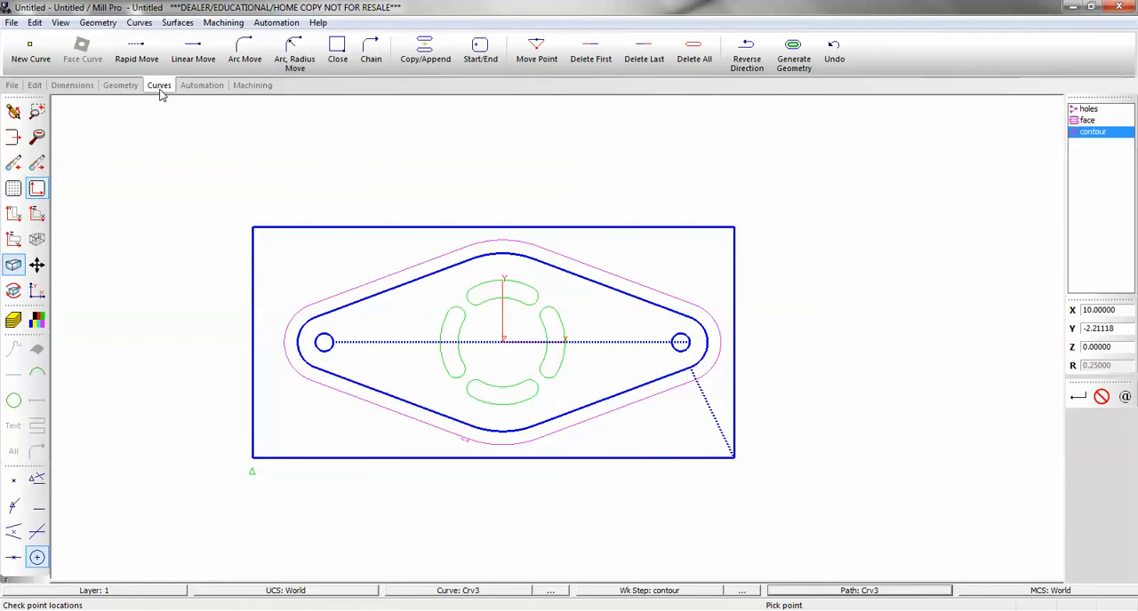
pyautogui.click(30, 52)
pyautogui.click(215, 299)
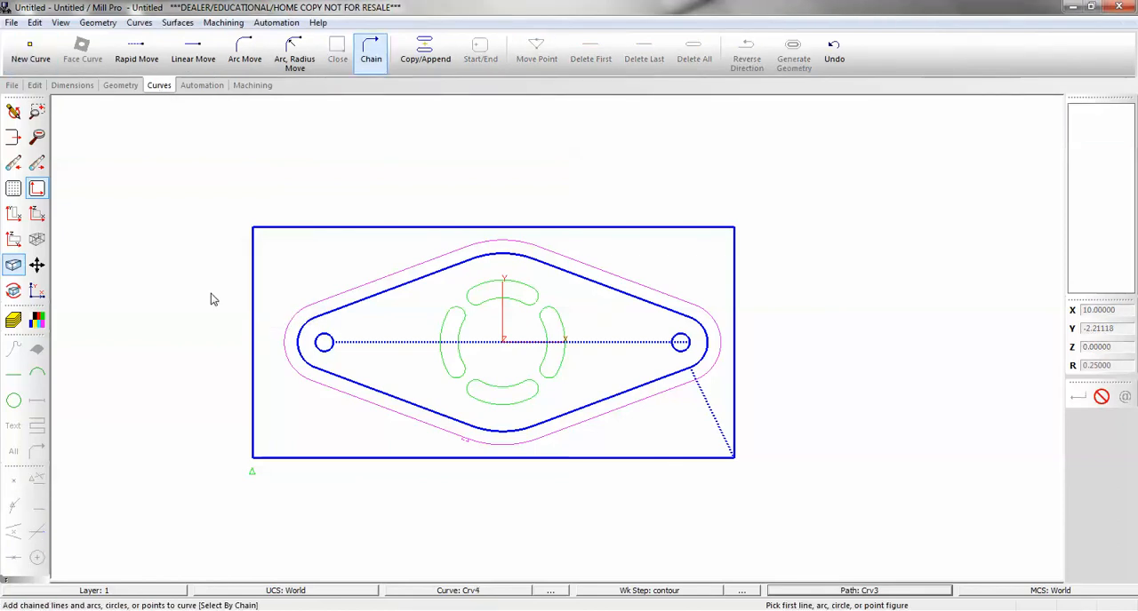
pyautogui.click(516, 302)
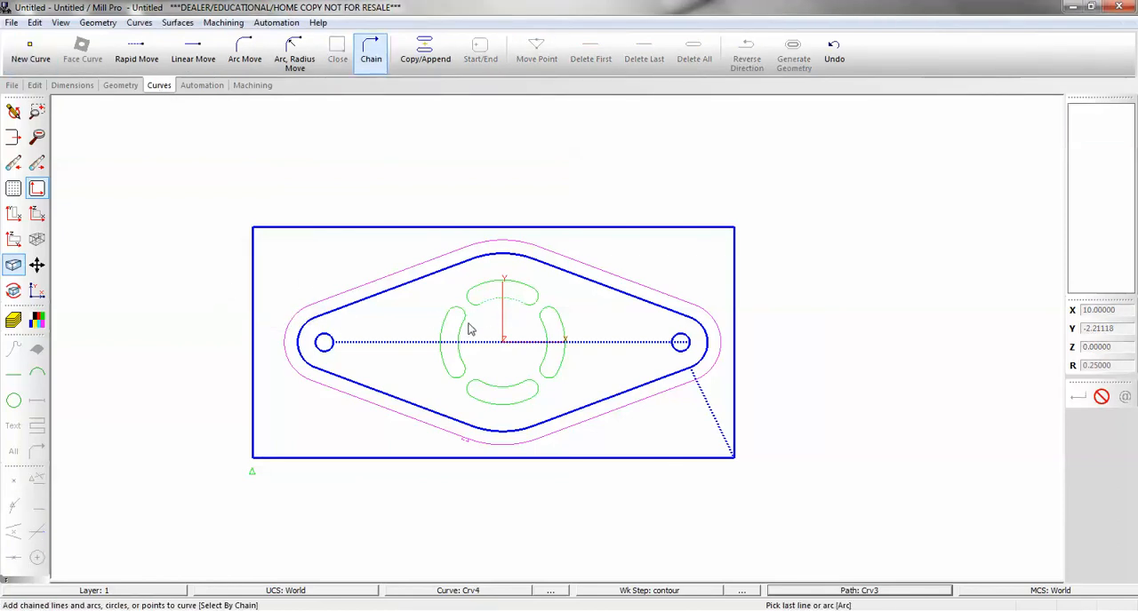
pyautogui.click(516, 303)
pyautogui.click(460, 337)
pyautogui.click(459, 338)
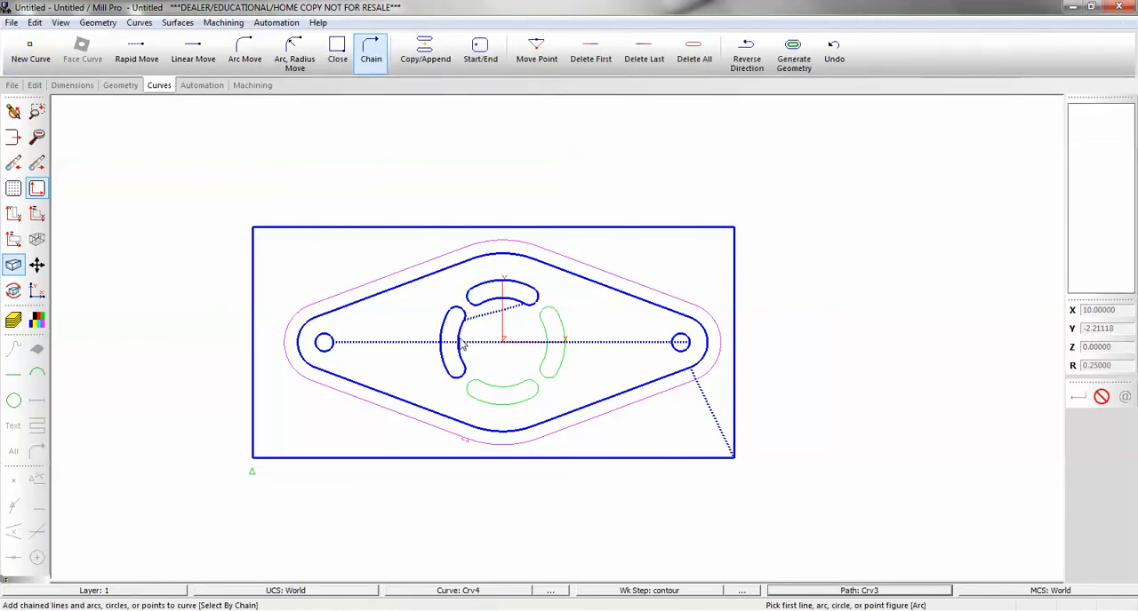
pyautogui.click(486, 382)
pyautogui.click(486, 383)
pyautogui.click(542, 362)
pyautogui.click(543, 363)
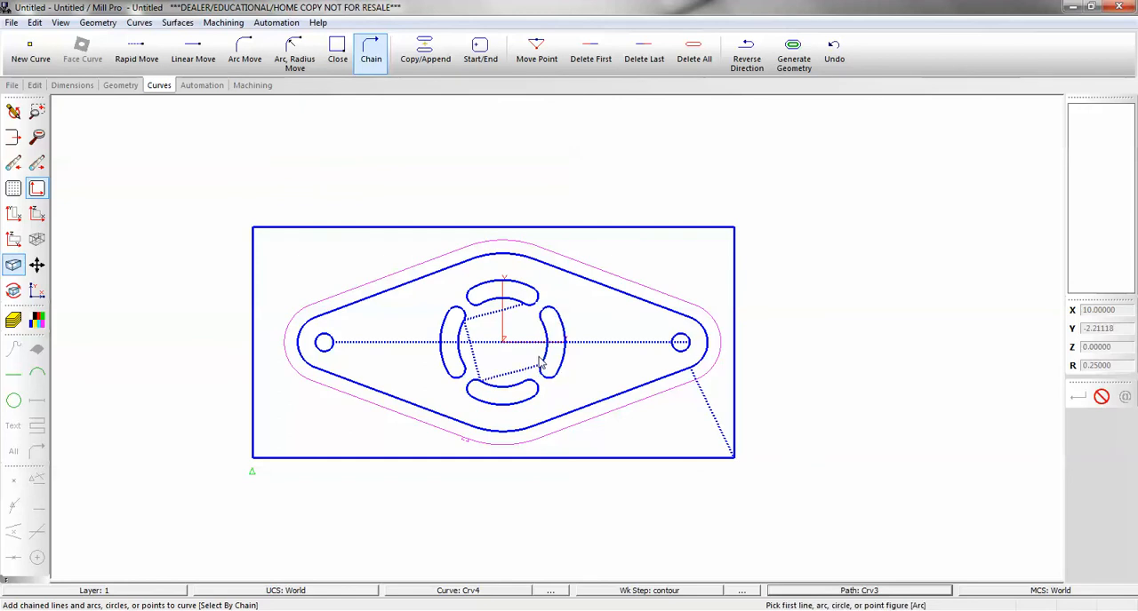
# Add a pocket work step named slots with tool 3, 0.25 diameter, 800 RPM, feeds of 5, Z depth 0.625 and 50% step over.
pyautogui.click(211, 90)
pyautogui.click(67, 49)
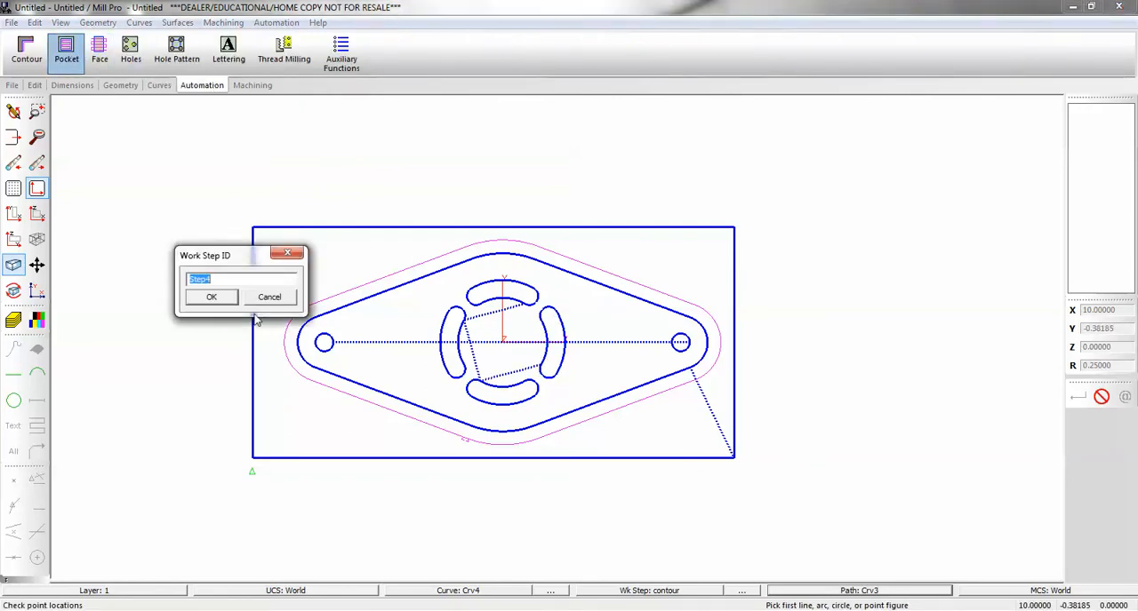
pyautogui.write('slots')
pyautogui.press('Return')
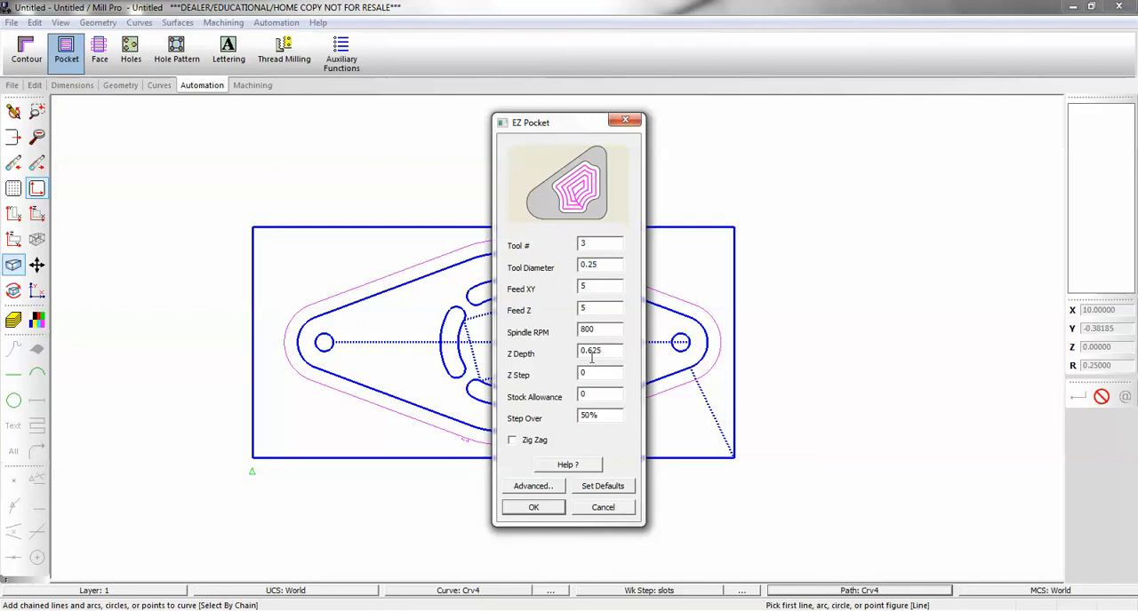
pyautogui.click(534, 508)
# Verify the slots work step's tool path and examine the pocketing passes inside the slots up close.
pyautogui.click(267, 89)
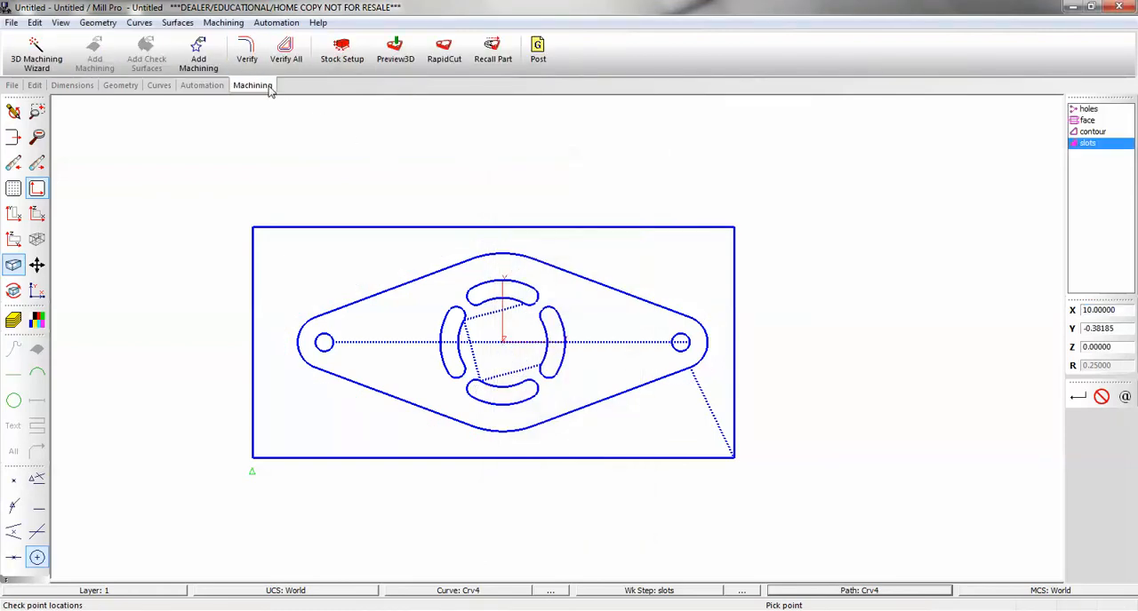
pyautogui.click(247, 49)
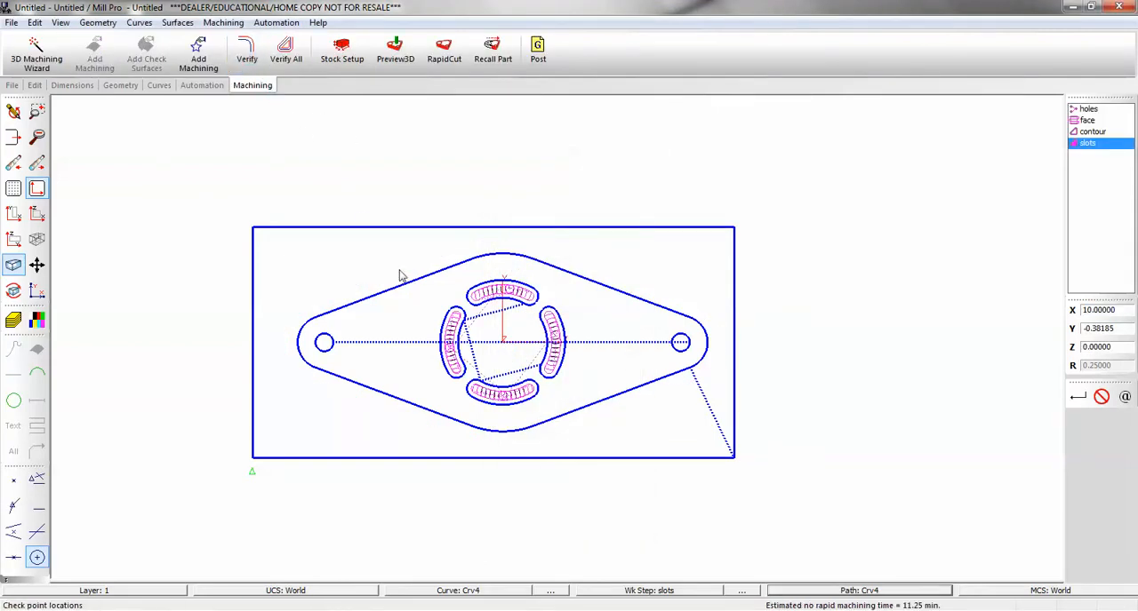
pyautogui.scroll(5, 484, 303)
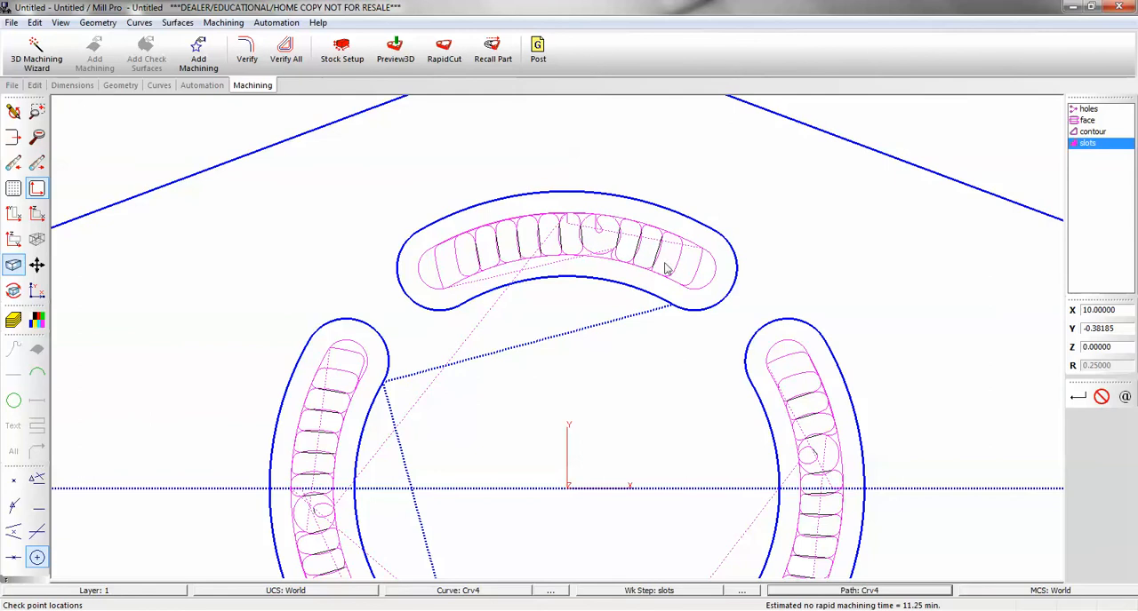
pyautogui.scroll(-4, 566, 234)
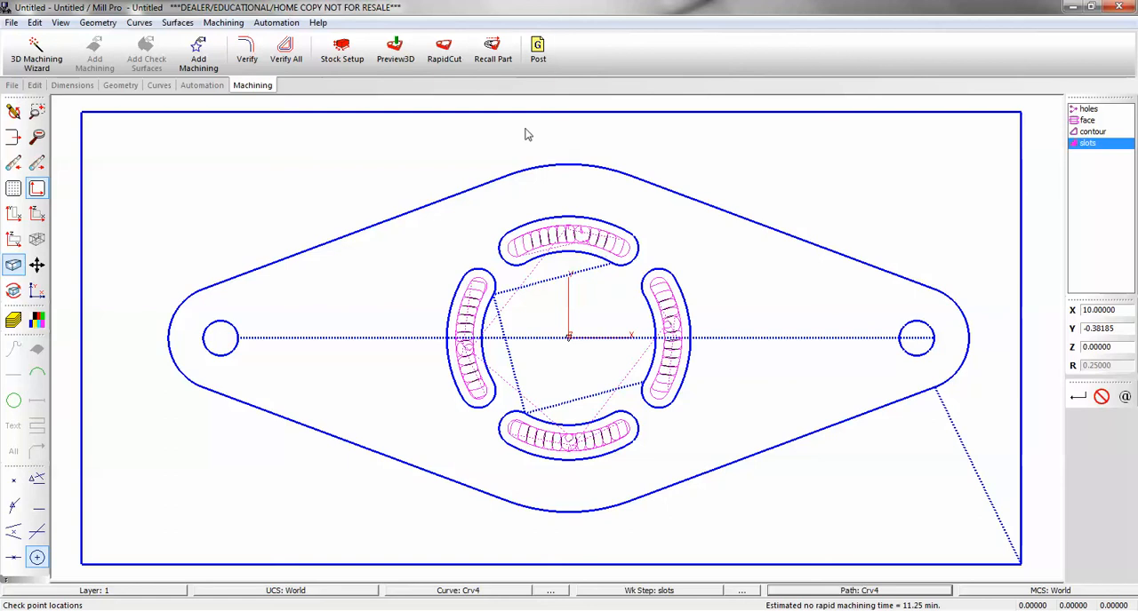
# Open the post-processing settings and set line numbering to start at 1 with an increment of 1.
pyautogui.click(538, 51)
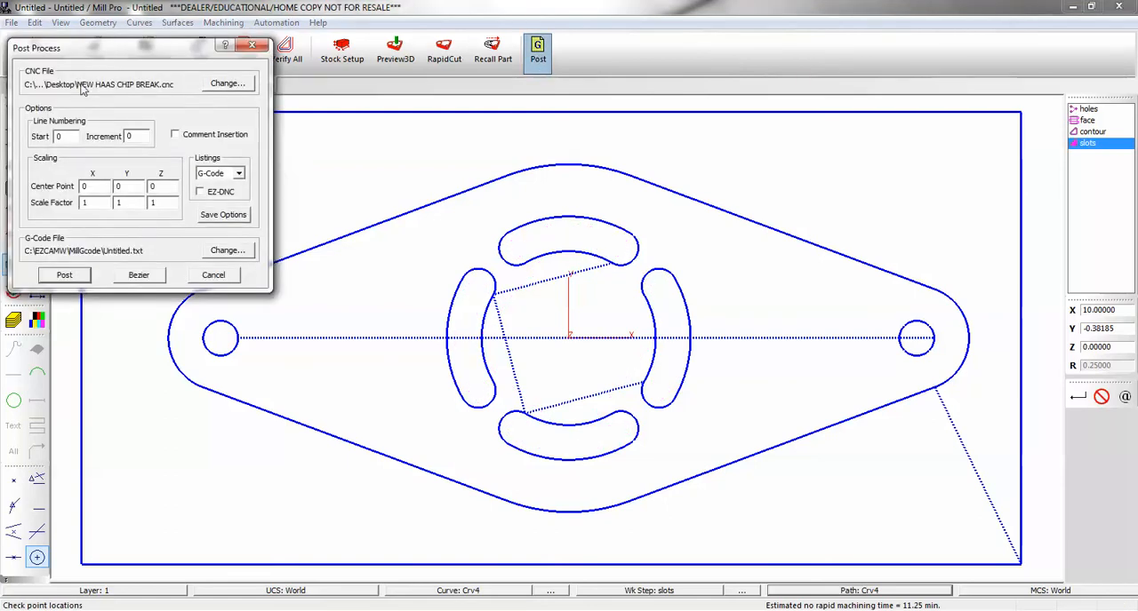
pyautogui.moveTo(98, 53); pyautogui.dragTo(529, 94)
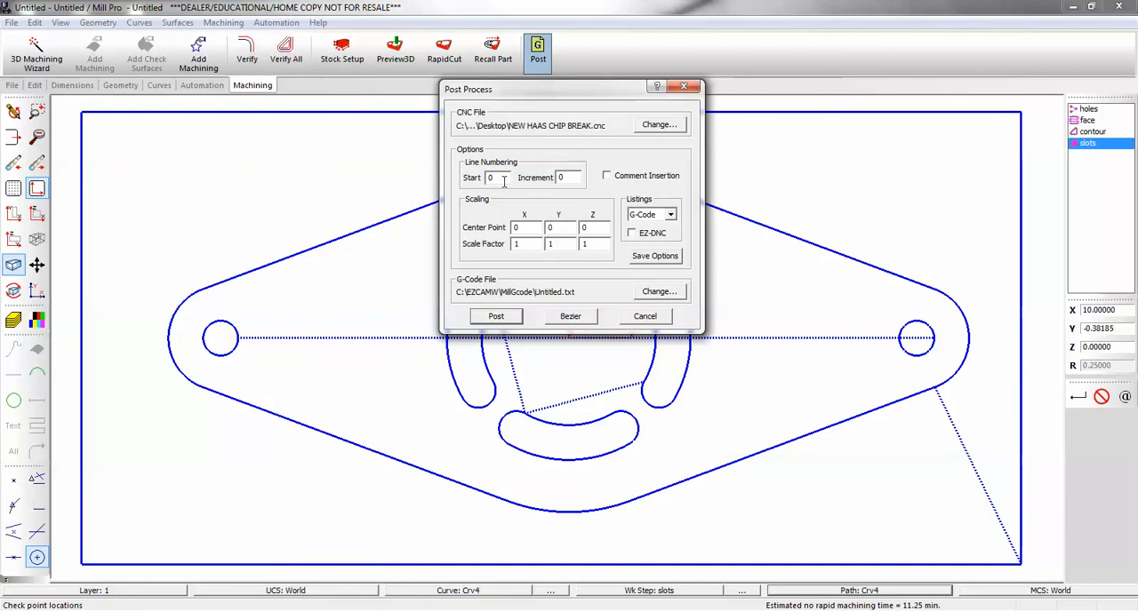
pyautogui.write('11')
# Post the work steps to G-code with NC program number 12345 and close the code listing.
pyautogui.click(497, 316)
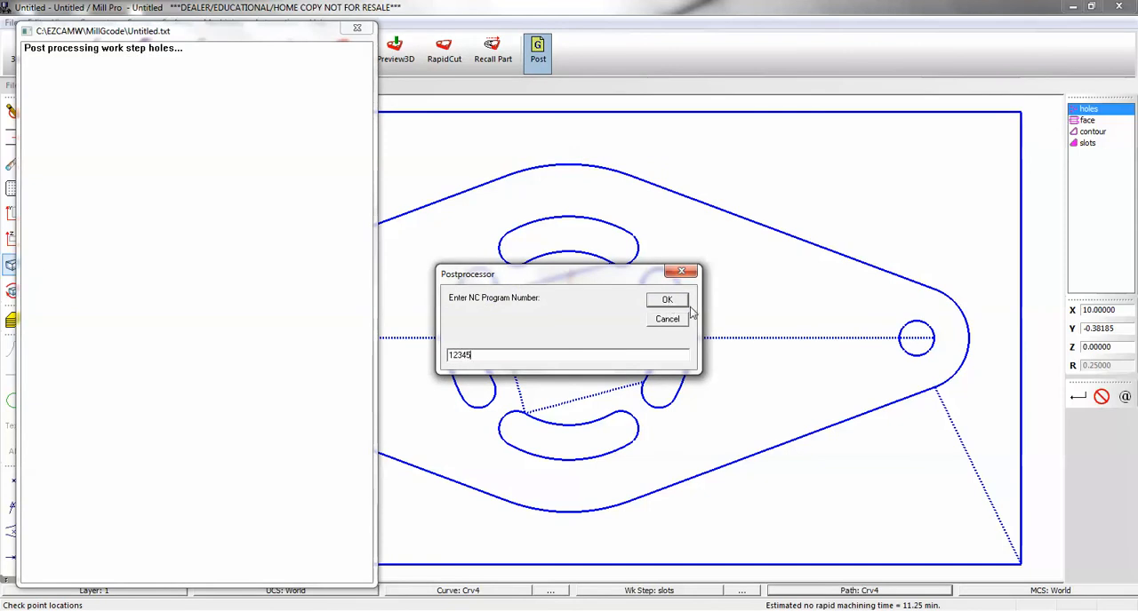
pyautogui.click(672, 301)
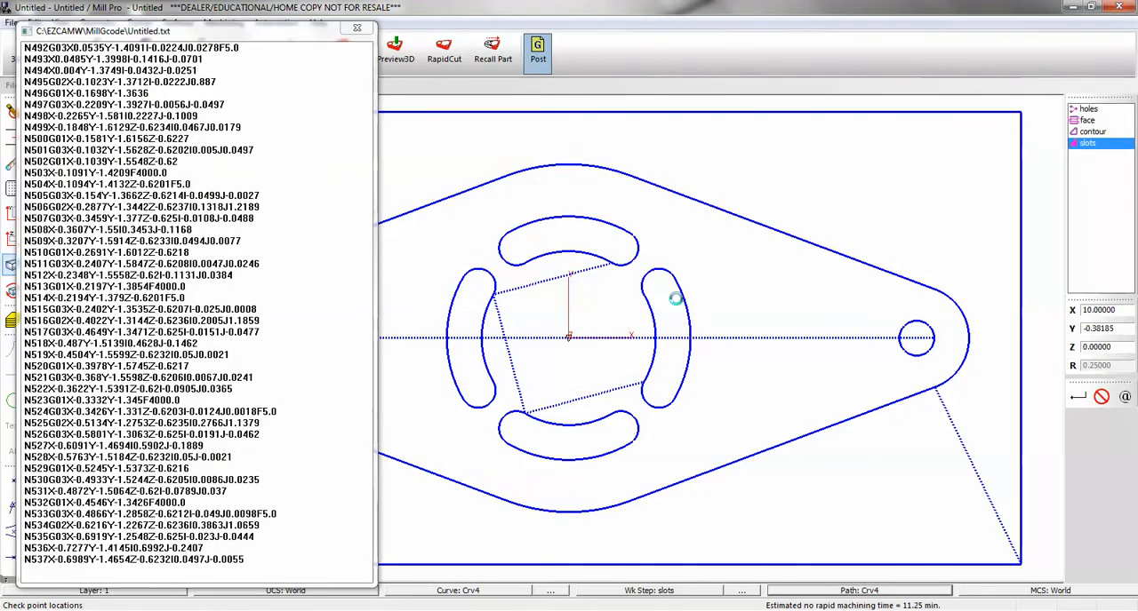
pyautogui.click(616, 343)
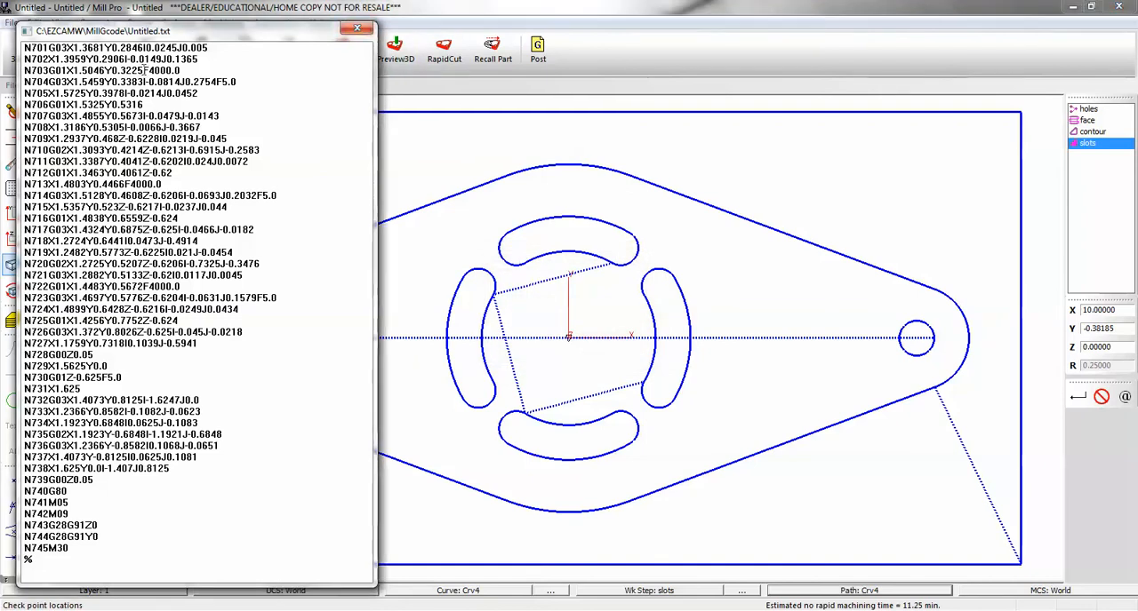
pyautogui.click(359, 31)
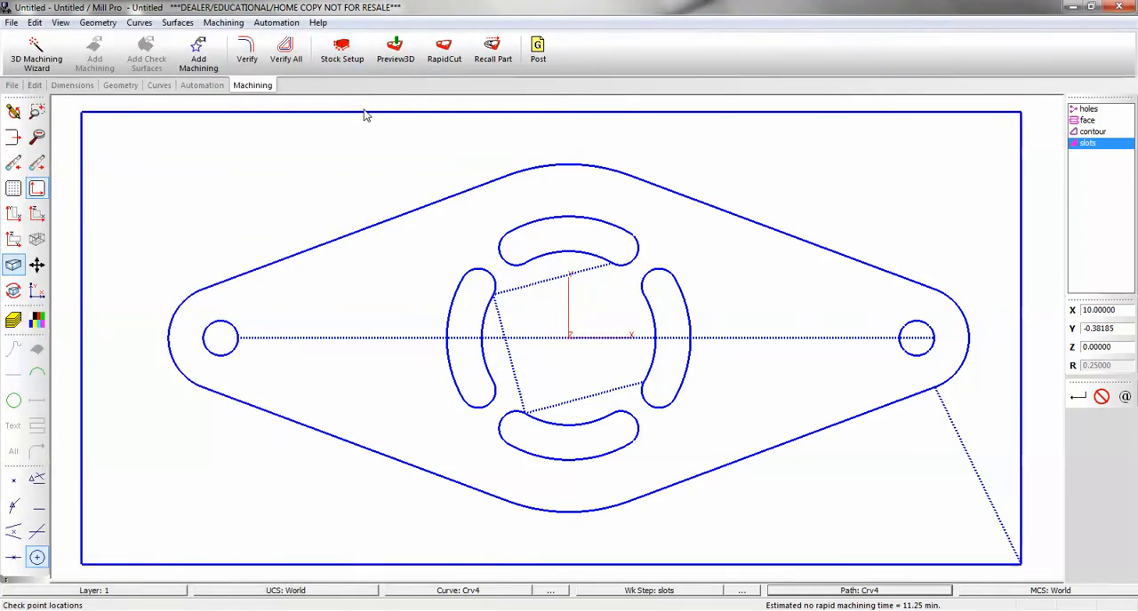